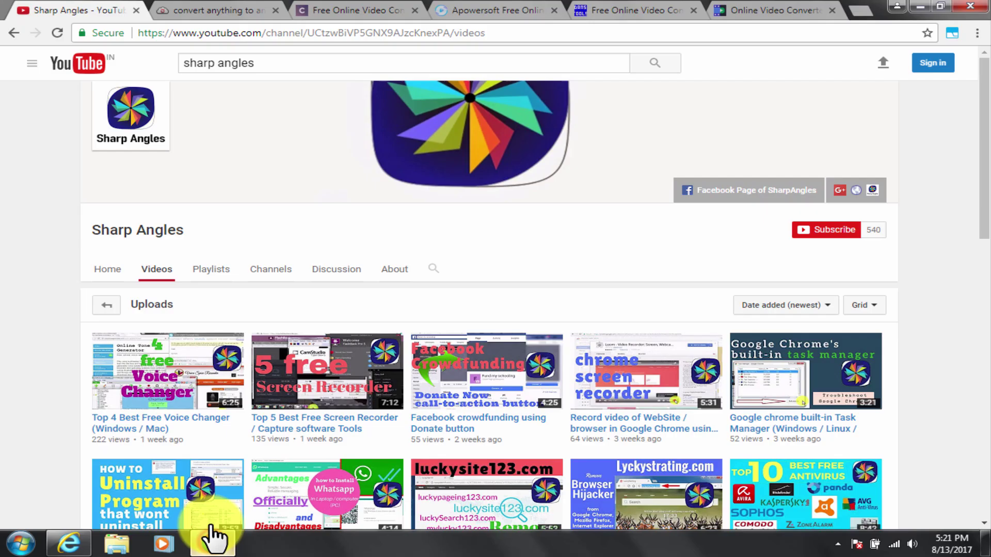
# Point out the Sharp Angles channel name and scroll through its latest uploads
pyautogui.moveTo(88, 232); pyautogui.dragTo(212, 235)
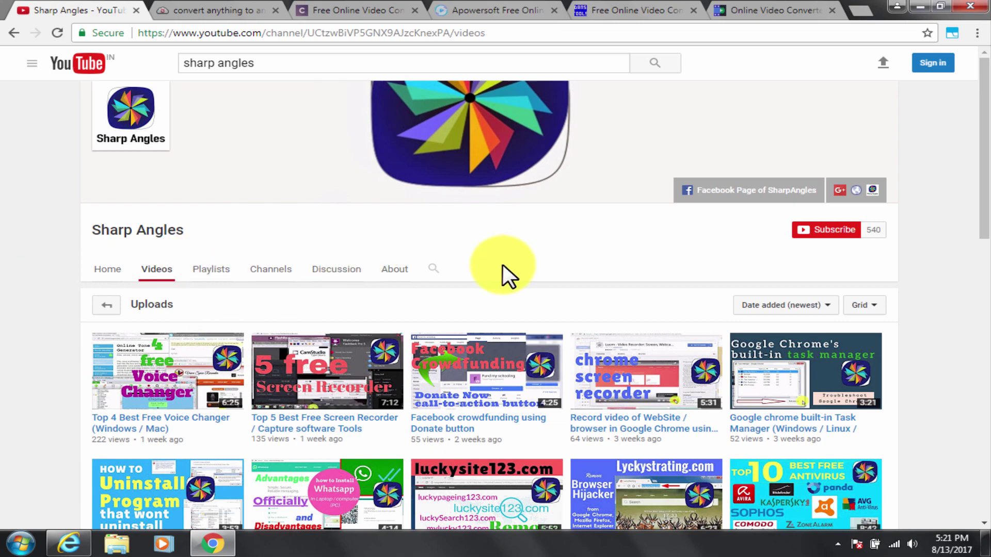
pyautogui.scroll(-5, 317, 250)
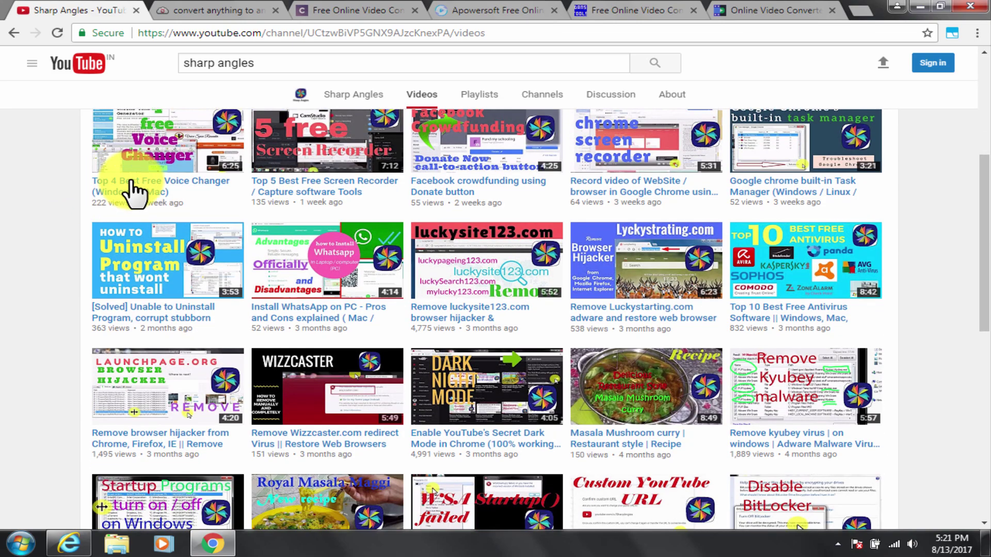
pyautogui.scroll(2, 568, 371)
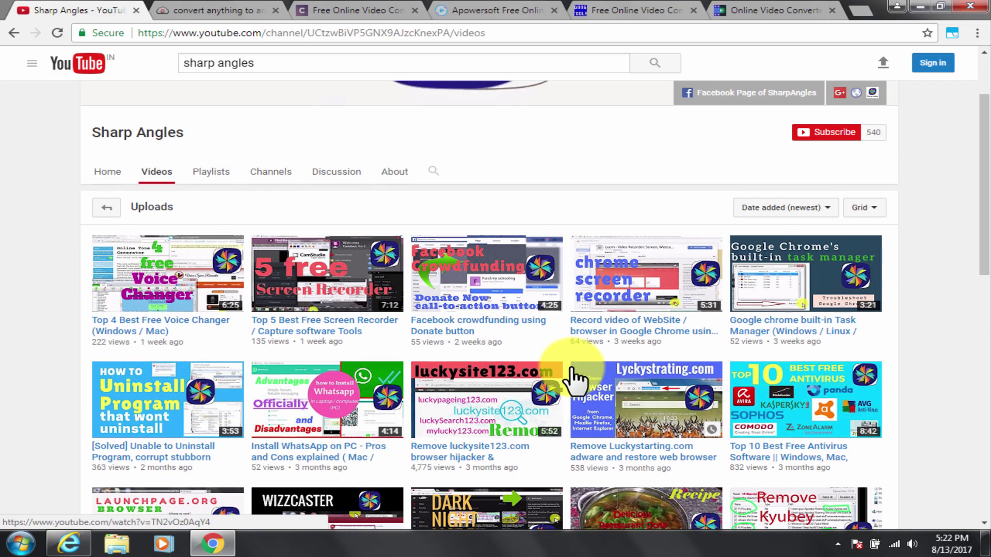
pyautogui.scroll(-2, 568, 371)
pyautogui.scroll(-5, 569, 367)
pyautogui.scroll(-4, 568, 368)
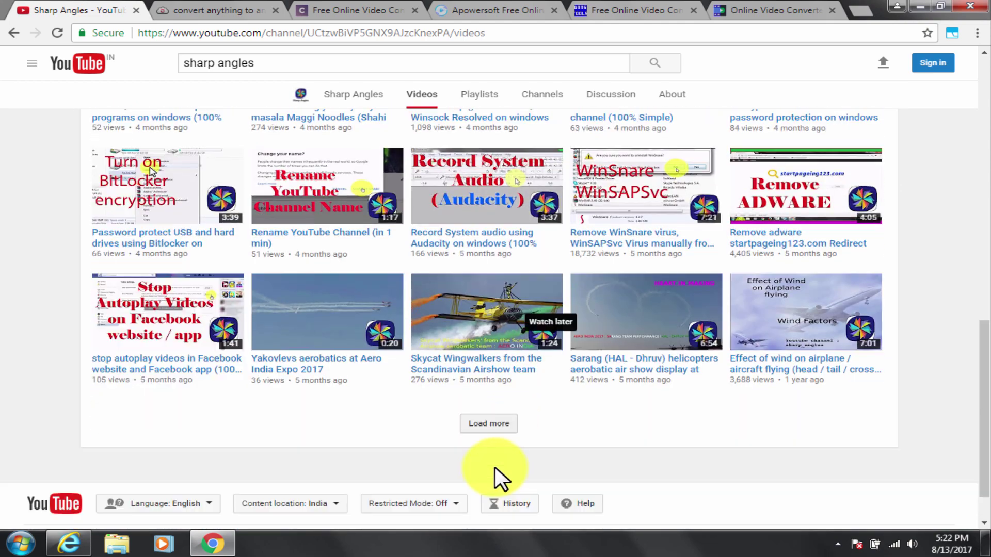
# Load more of the channel's older videos, then scroll back to the top
pyautogui.click(497, 388)
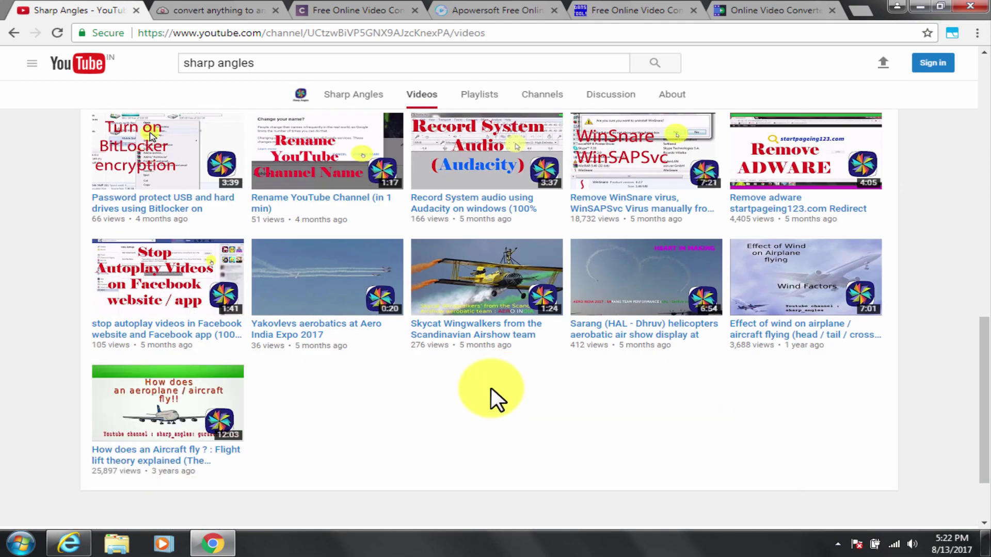
pyautogui.scroll(5, 492, 392)
pyautogui.scroll(3, 457, 421)
pyautogui.scroll(5, 457, 423)
pyautogui.scroll(1, 455, 419)
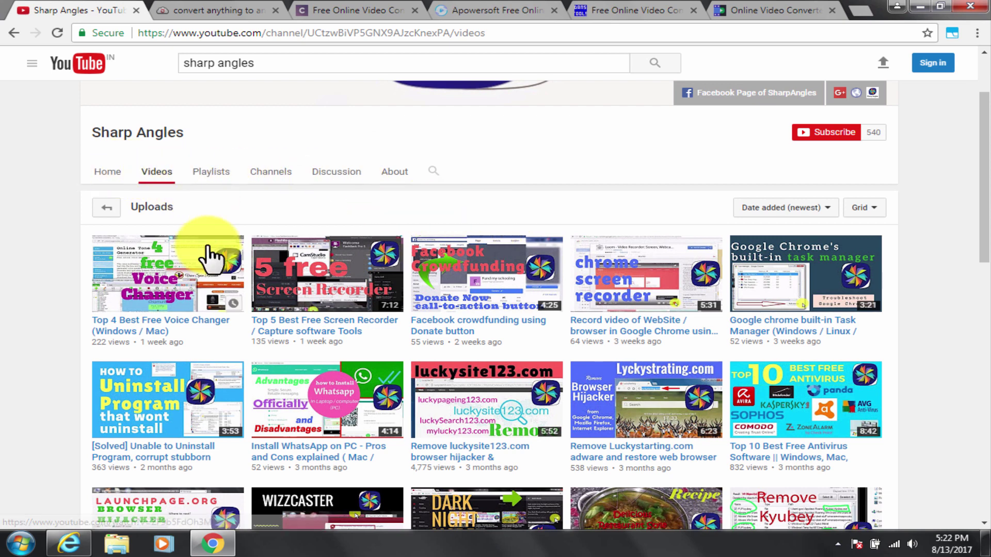
pyautogui.scroll(1, 433, 314)
pyautogui.scroll(1, 433, 314)
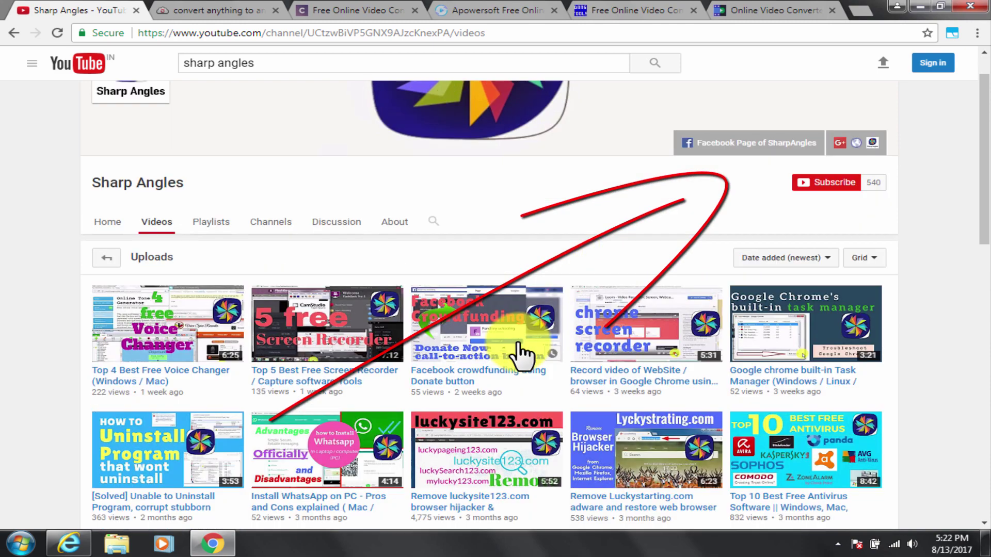
pyautogui.scroll(-2, 506, 362)
pyautogui.scroll(1, 508, 340)
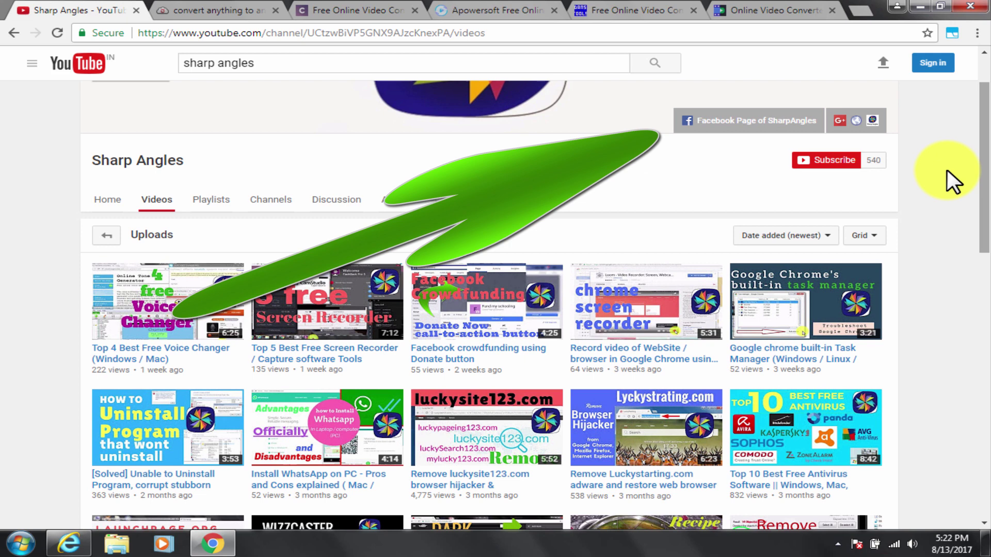
# Close the Sharp Angles tab and highlight each converter's web address, from CloudConvert to 123apps
pyautogui.click(135, 10)
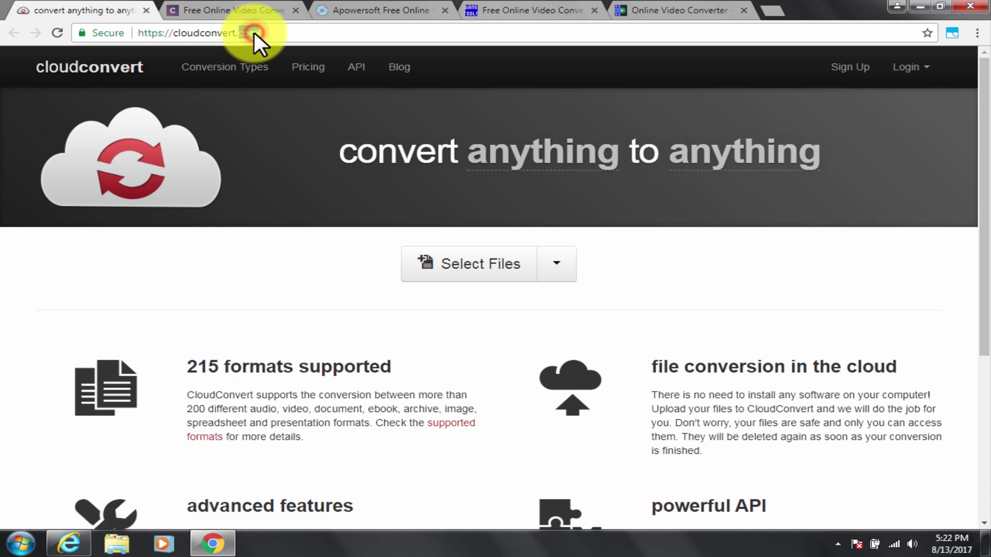
pyautogui.click(213, 29)
pyautogui.moveTo(175, 34); pyautogui.dragTo(285, 34)
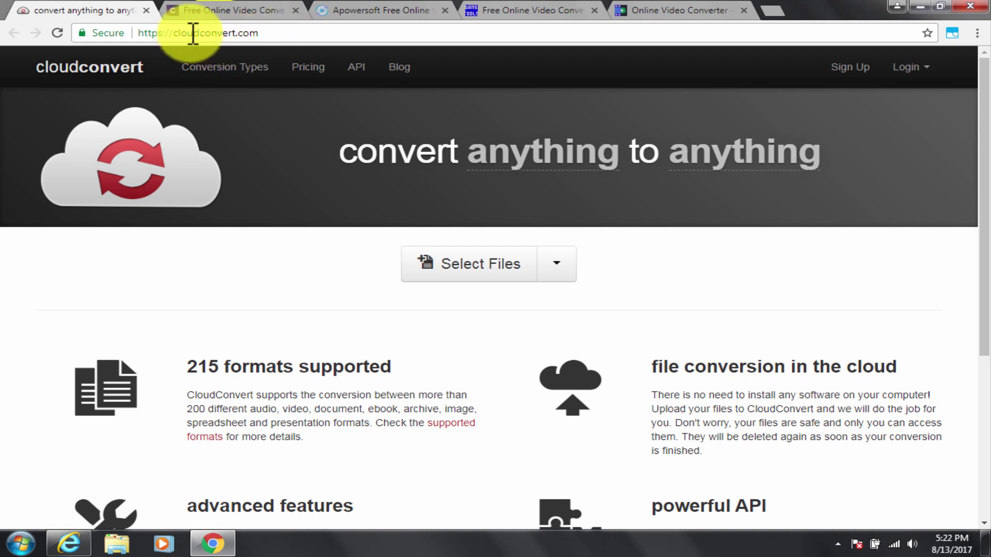
pyautogui.moveTo(143, 33); pyautogui.dragTo(295, 32)
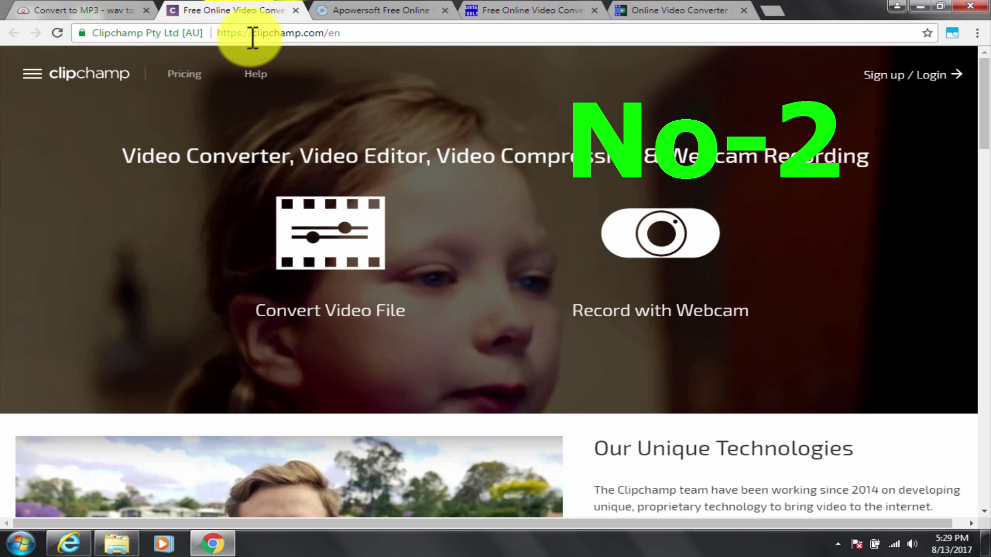
pyautogui.click(302, 34)
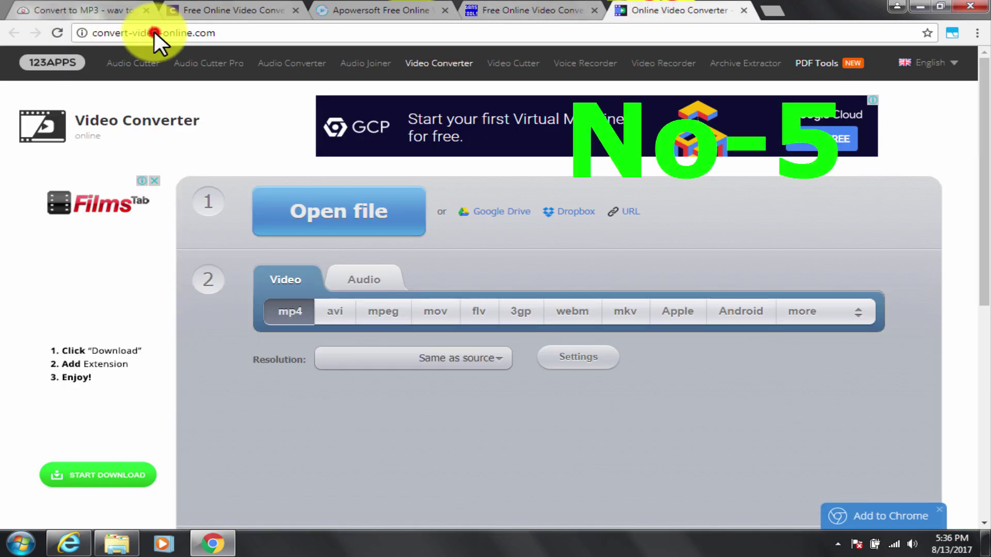
pyautogui.moveTo(258, 33); pyautogui.dragTo(86, 33)
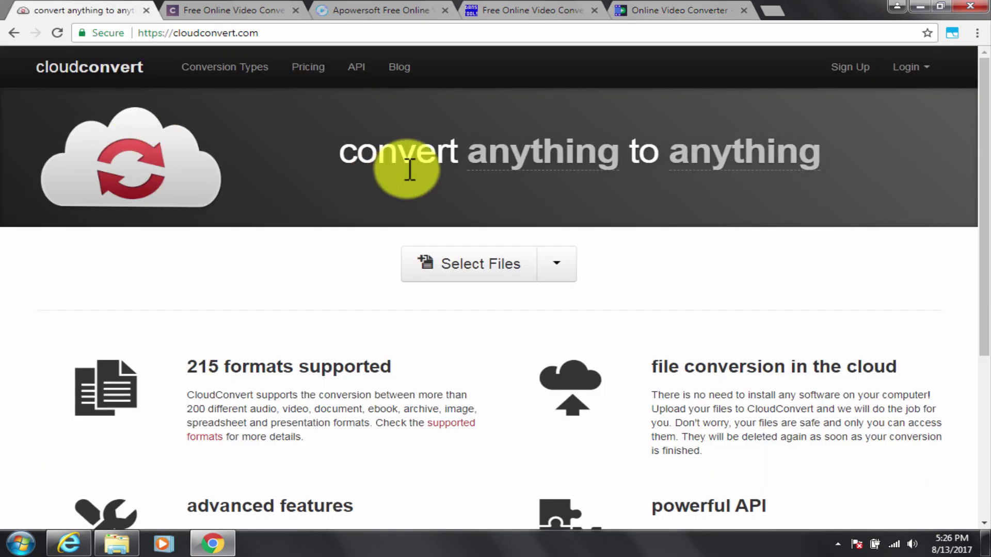
# Show CloudConvert's convert-from and convert-to format dropdowns
pyautogui.click(532, 151)
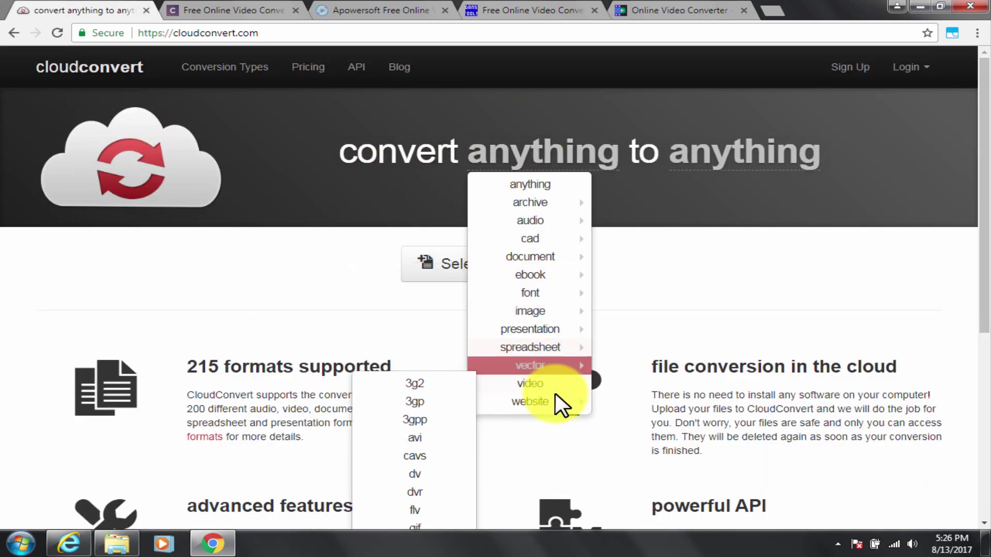
pyautogui.click(728, 156)
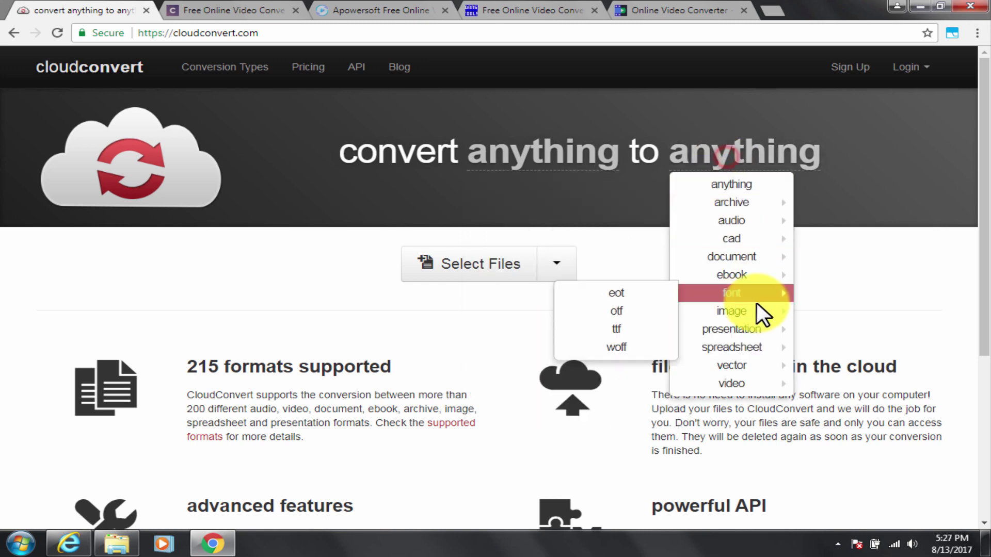
pyautogui.scroll(-3, 261, 235)
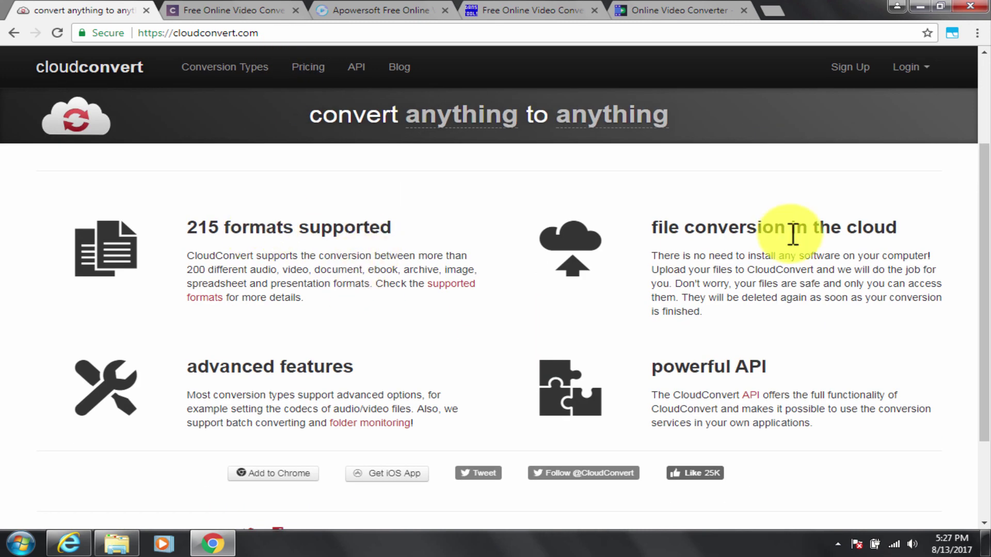
pyautogui.scroll(-2, 793, 235)
pyautogui.scroll(5, 310, 232)
# Browse the full list of supported conversion types, then return to the CloudConvert homepage
pyautogui.click(245, 68)
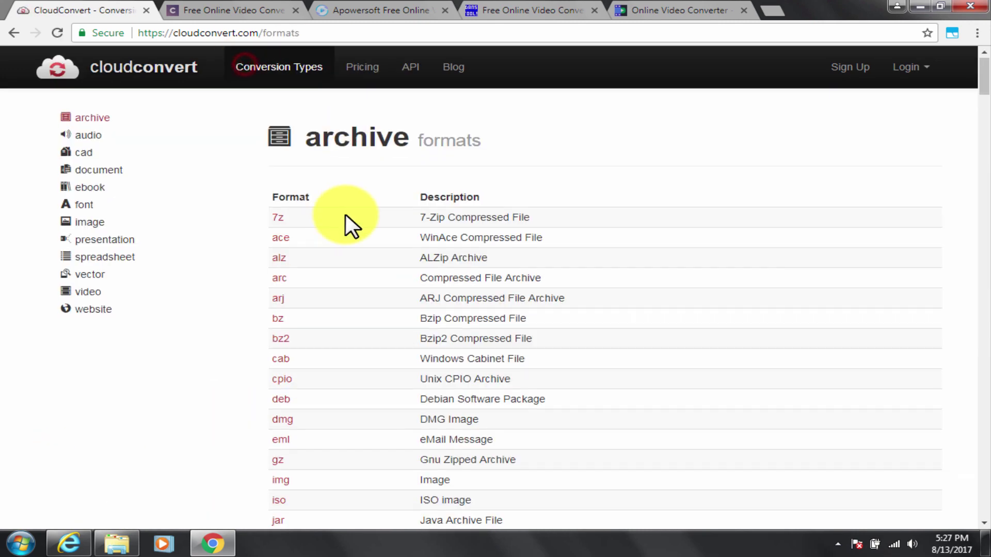
pyautogui.scroll(-8, 346, 215)
pyautogui.scroll(-10, 429, 271)
pyautogui.scroll(-10, 431, 271)
pyautogui.scroll(4, 433, 272)
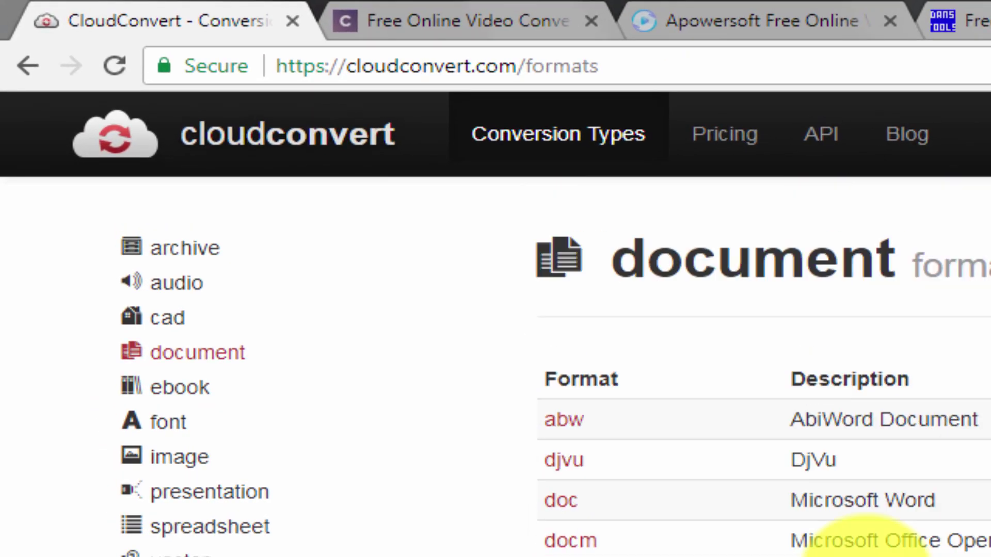
pyautogui.scroll(1, 763, 367)
pyautogui.scroll(-10, 763, 367)
pyautogui.scroll(-5, 763, 367)
pyautogui.scroll(-8, 763, 367)
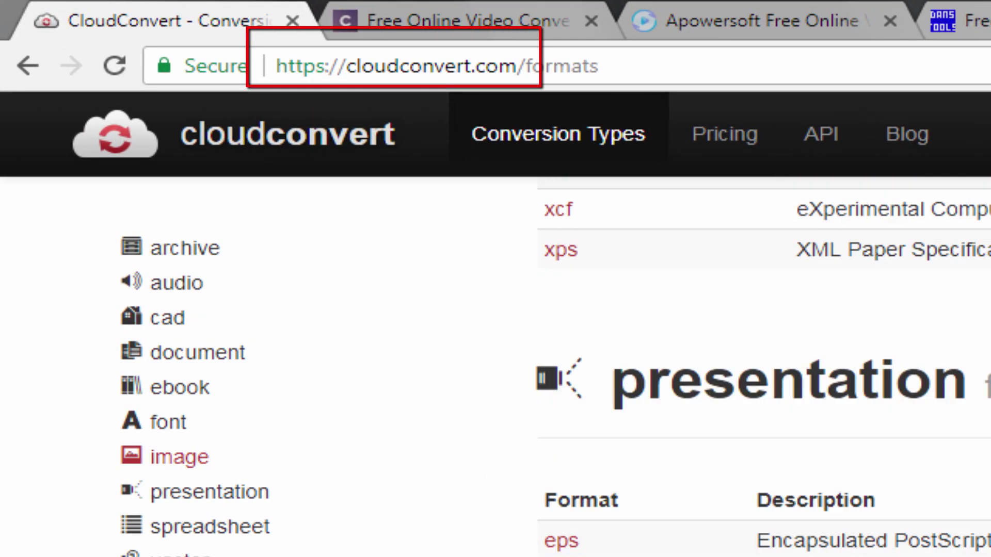
pyautogui.scroll(-10, 764, 362)
pyautogui.scroll(-8, 764, 362)
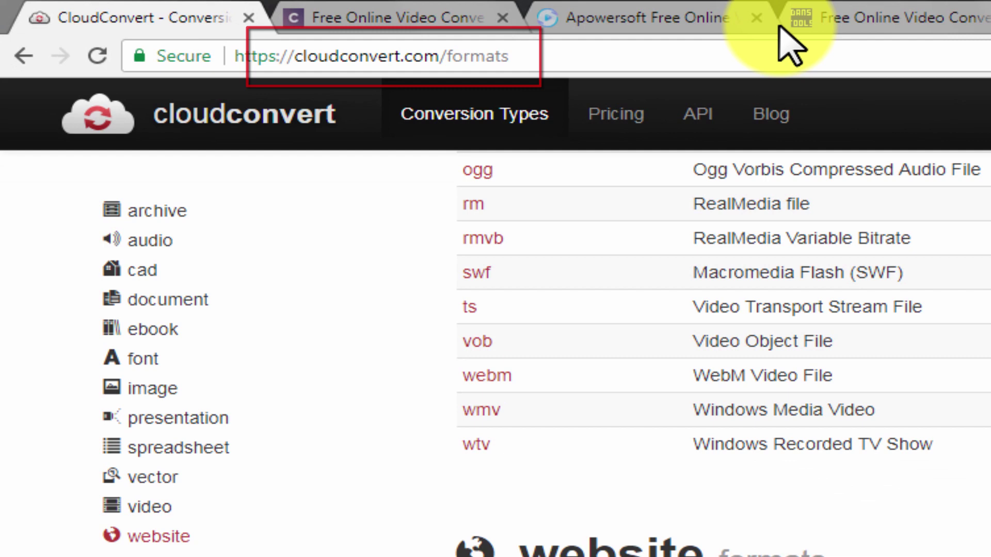
pyautogui.click(177, 93)
# Choose urlchange.wav from the Desktop folder for conversion
pyautogui.click(466, 264)
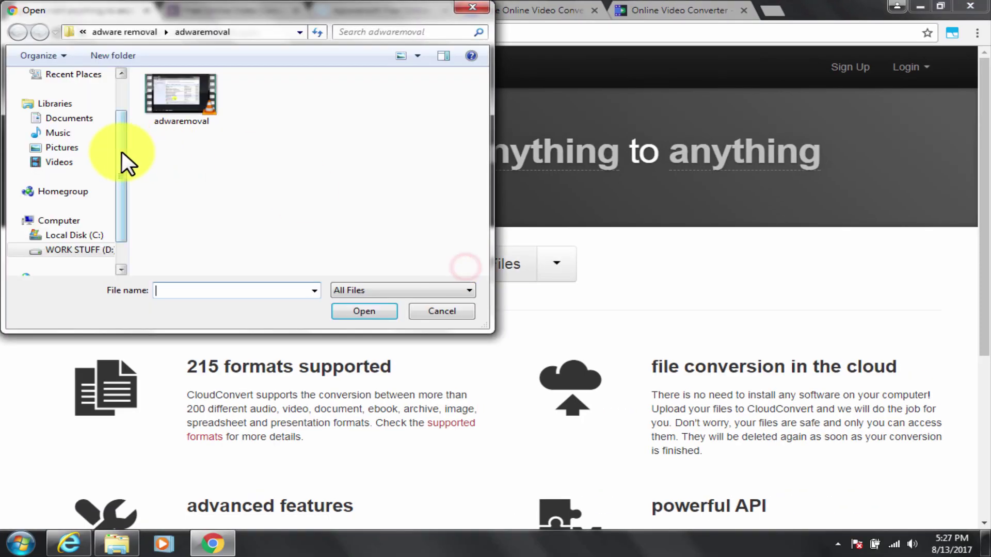
pyautogui.moveTo(122, 152); pyautogui.dragTo(121, 103)
pyautogui.click(73, 93)
pyautogui.scroll(-5, 385, 197)
pyautogui.doubleClick(230, 255)
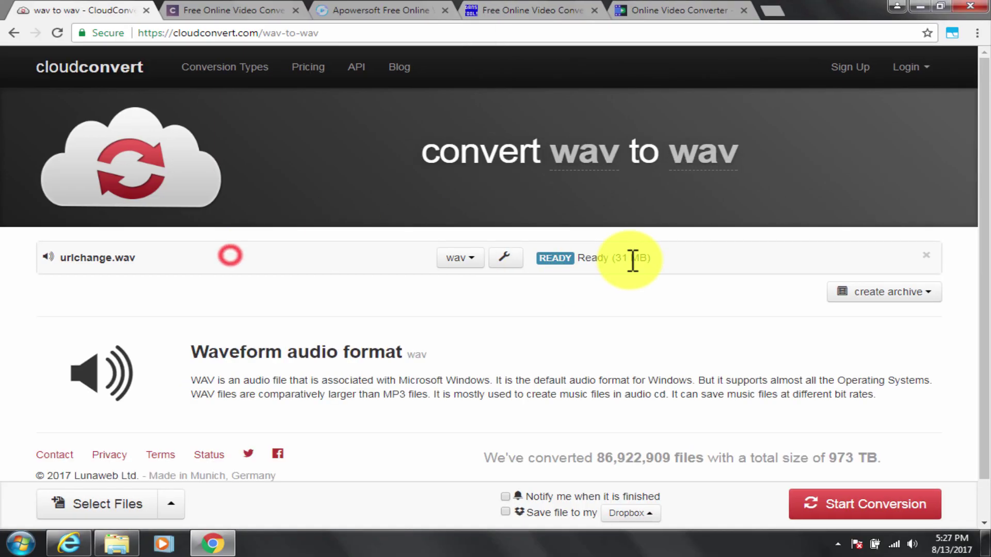
# Set the output format to audio mp3 and start the conversion
pyautogui.click(713, 154)
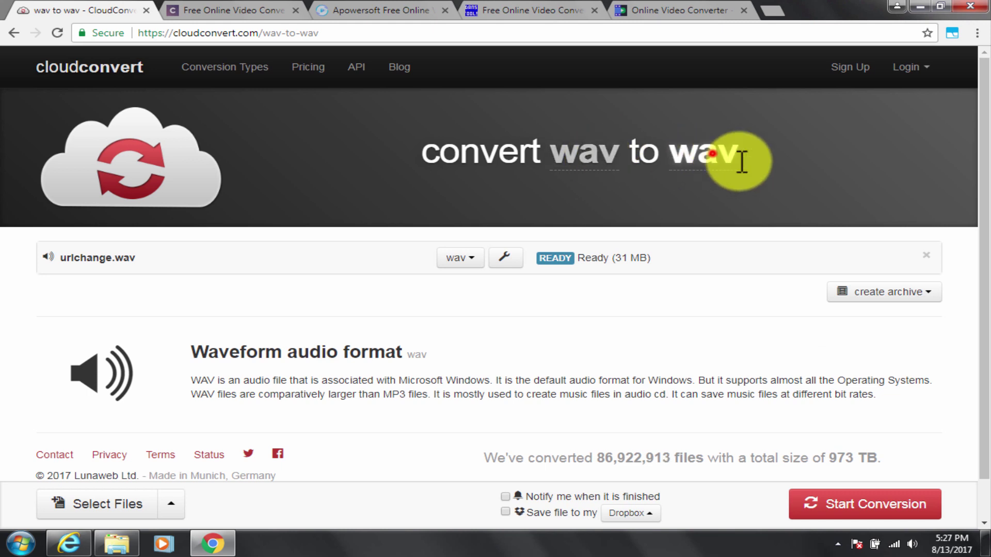
pyautogui.click(623, 296)
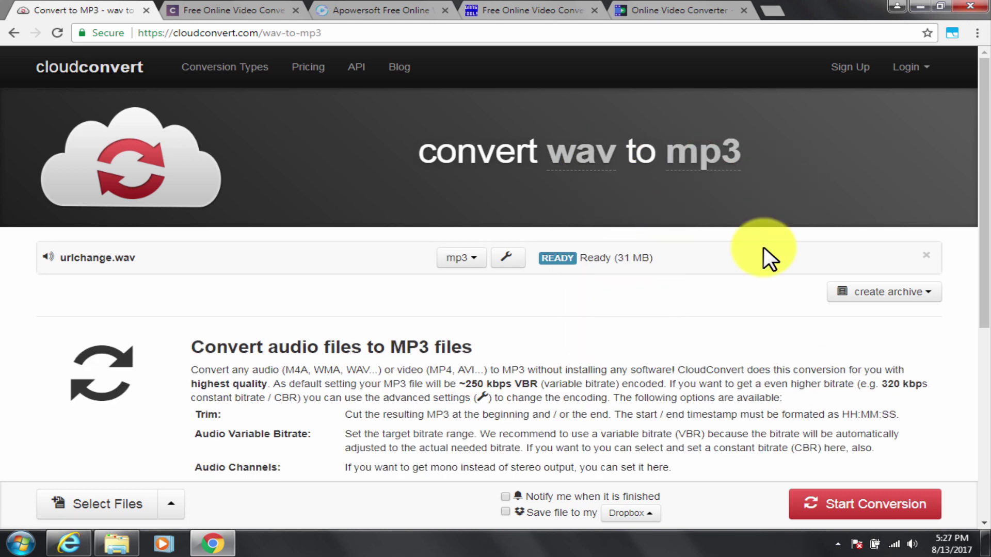
pyautogui.click(858, 505)
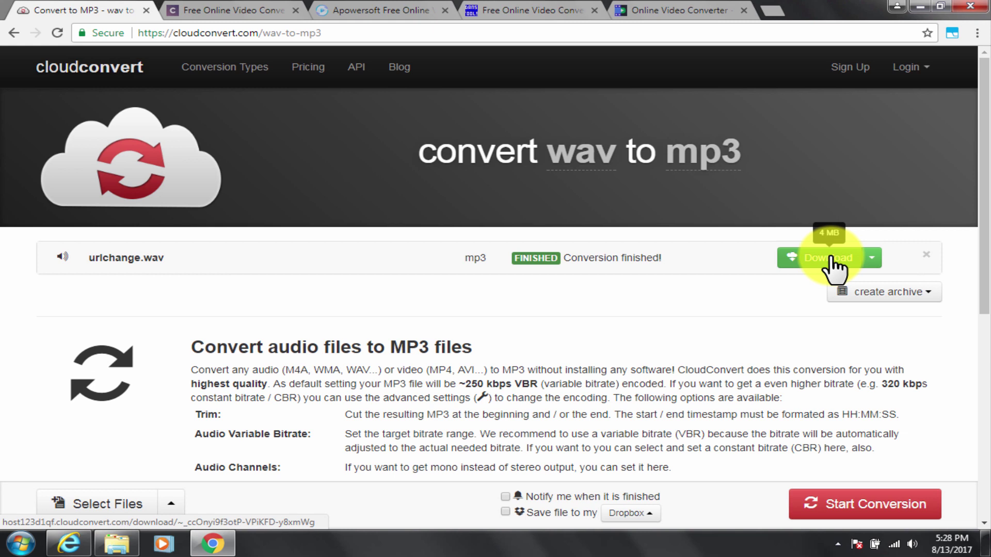
# Download urlchange.mp3, play it in VLC, then close the player
pyautogui.click(872, 258)
pyautogui.click(824, 259)
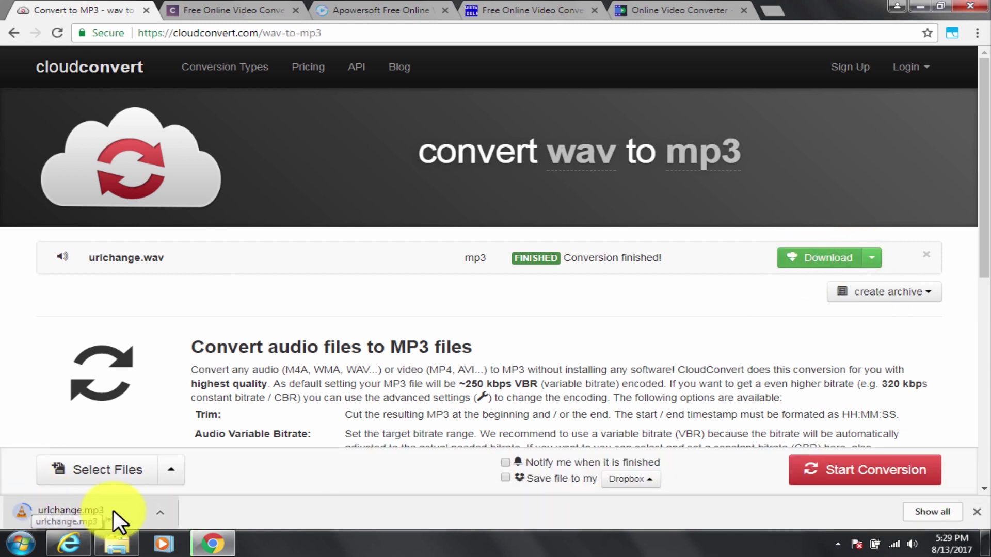
pyautogui.click(63, 515)
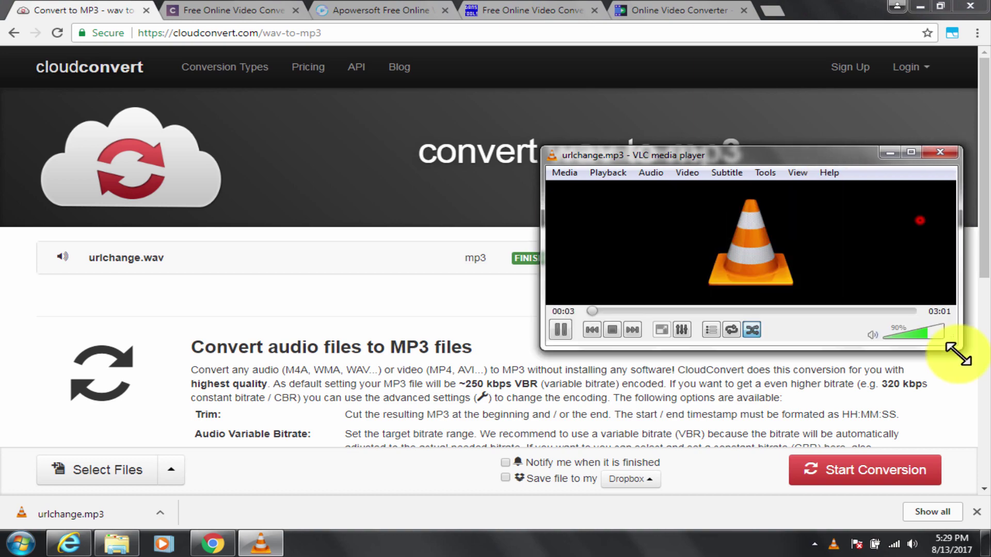
pyautogui.click(905, 153)
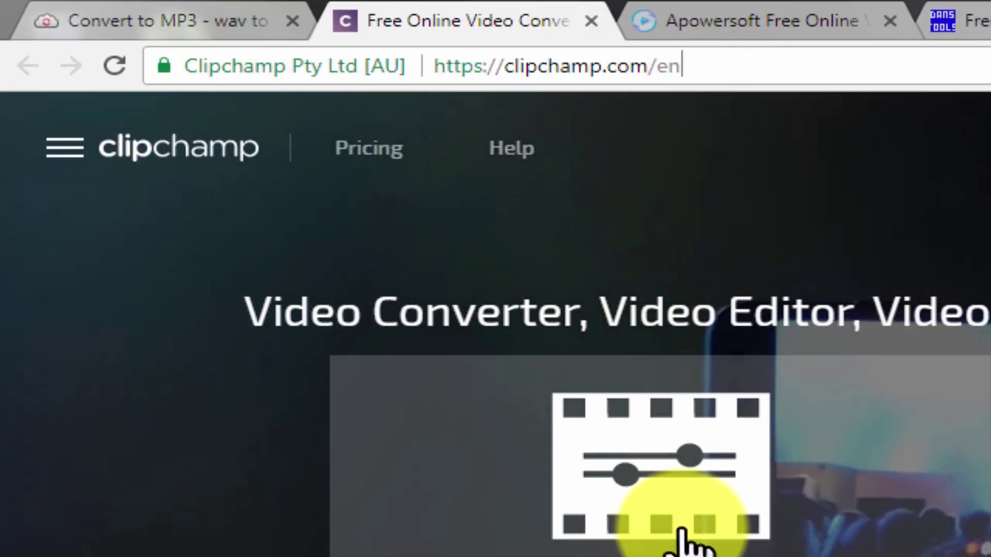
# Scroll Clipchamp's landing page, choose Convert Video File and sign in with Facebook
pyautogui.scroll(-5, 496, 361)
pyautogui.scroll(-5, 704, 505)
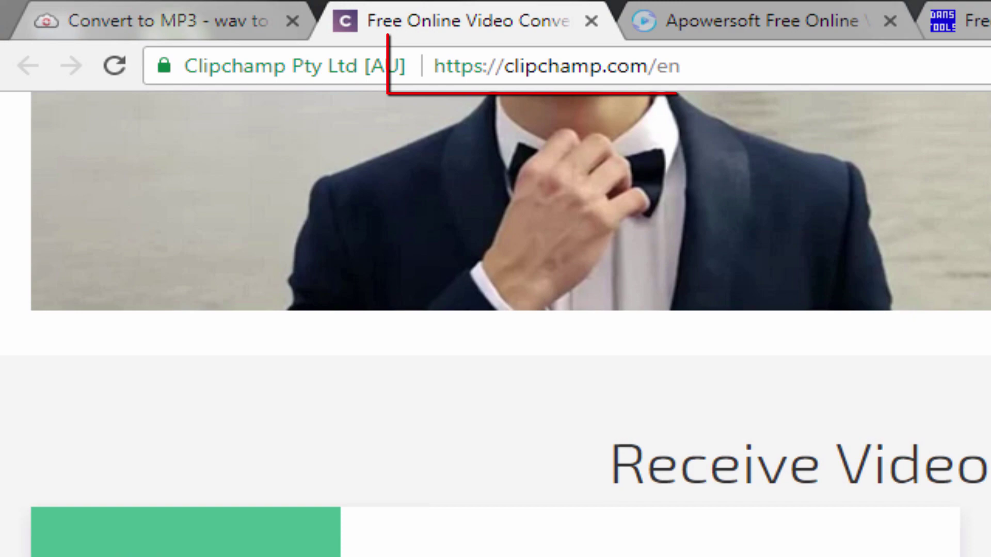
pyautogui.scroll(-5, 704, 504)
pyautogui.scroll(-5, 666, 552)
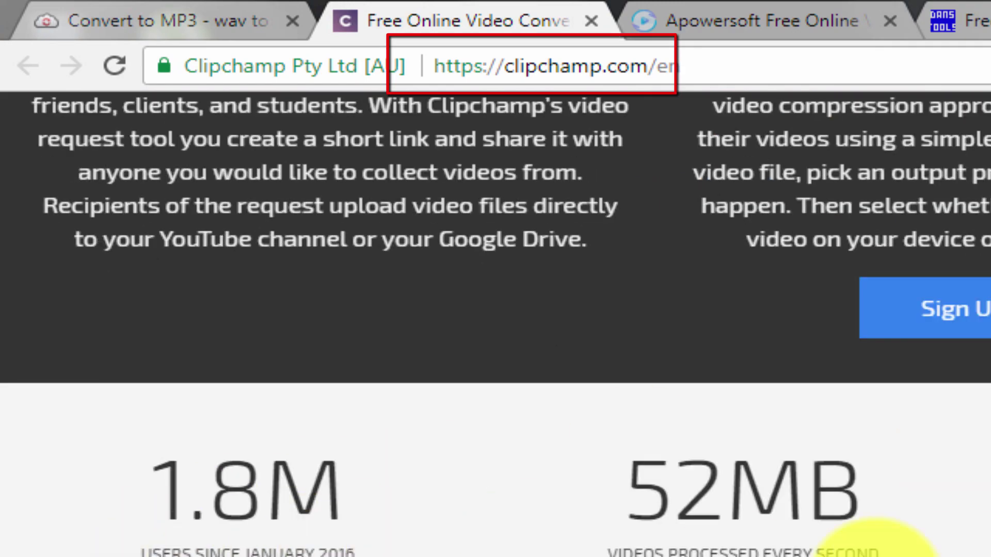
pyautogui.scroll(-5, 885, 530)
pyautogui.scroll(-5, 885, 531)
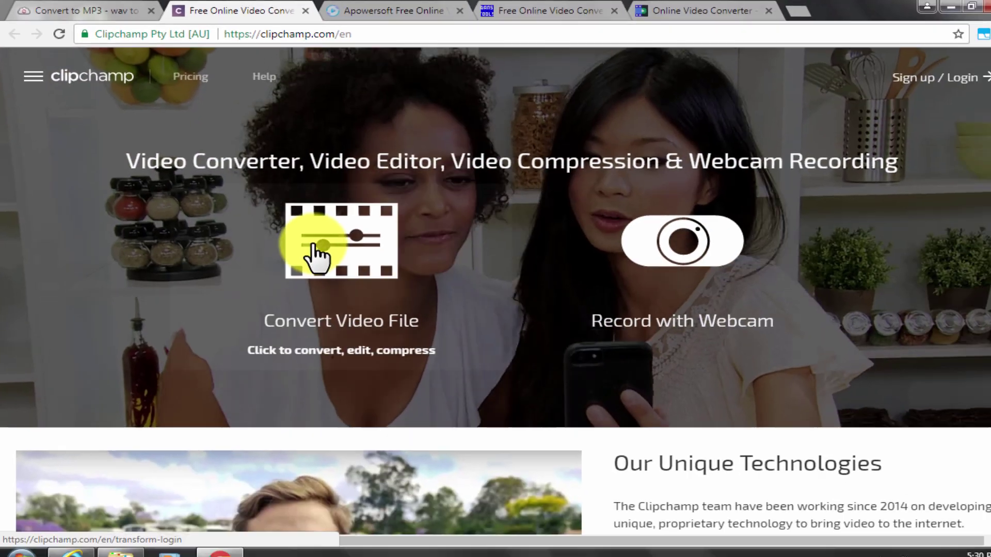
pyautogui.click(317, 259)
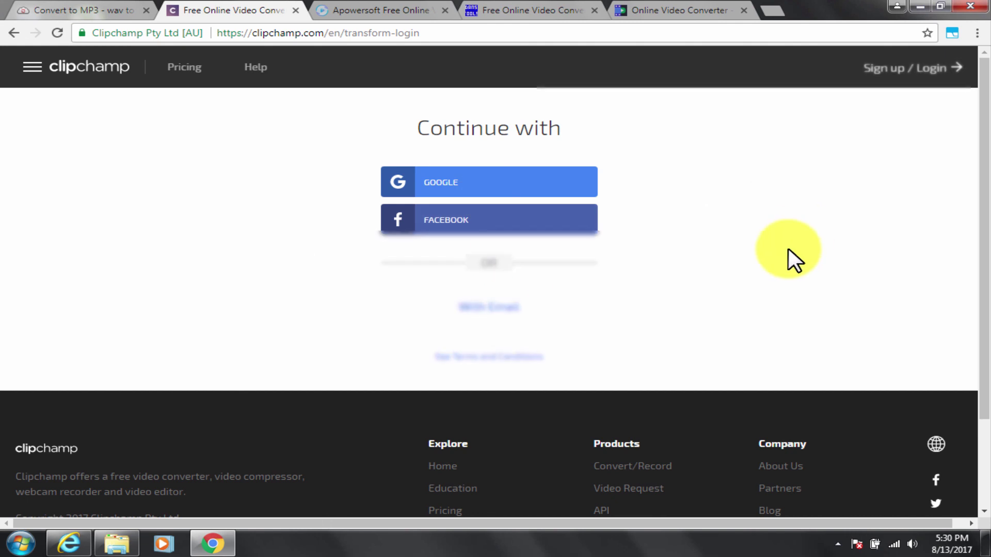
pyautogui.click(531, 230)
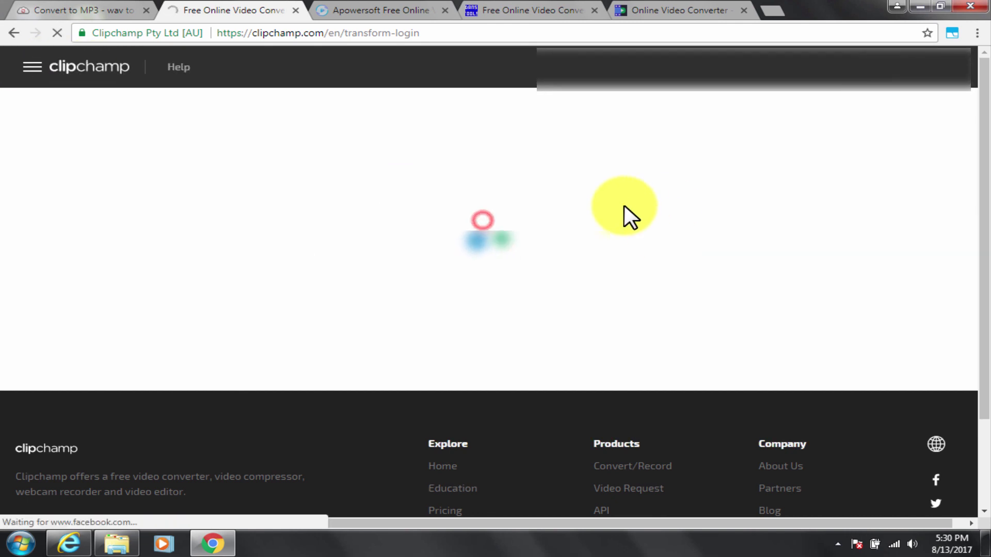
pyautogui.click(539, 283)
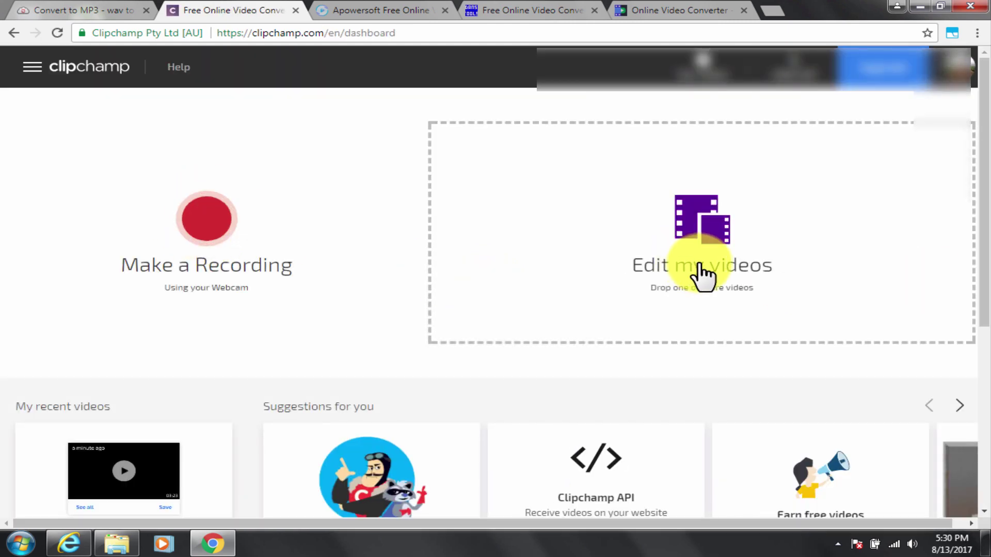
# Pick the urlchange video from the computer in the file chooser
pyautogui.scroll(-4, 702, 274)
pyautogui.scroll(4, 702, 273)
pyautogui.click(571, 327)
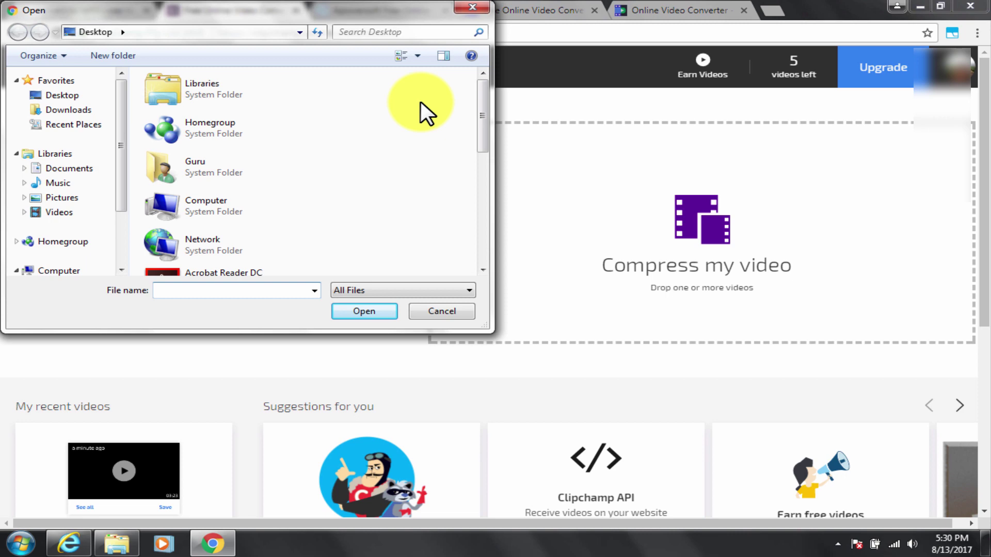
pyautogui.scroll(-5, 310, 196)
pyautogui.doubleClick(225, 253)
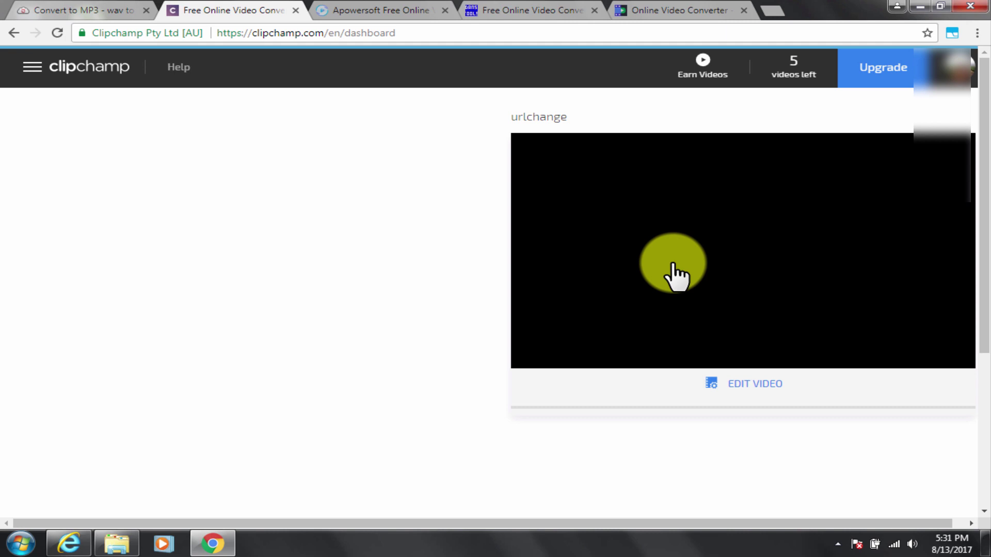
# Open the urlchange video's edit options and start processing it
pyautogui.scroll(-2, 681, 233)
pyautogui.scroll(2, 687, 181)
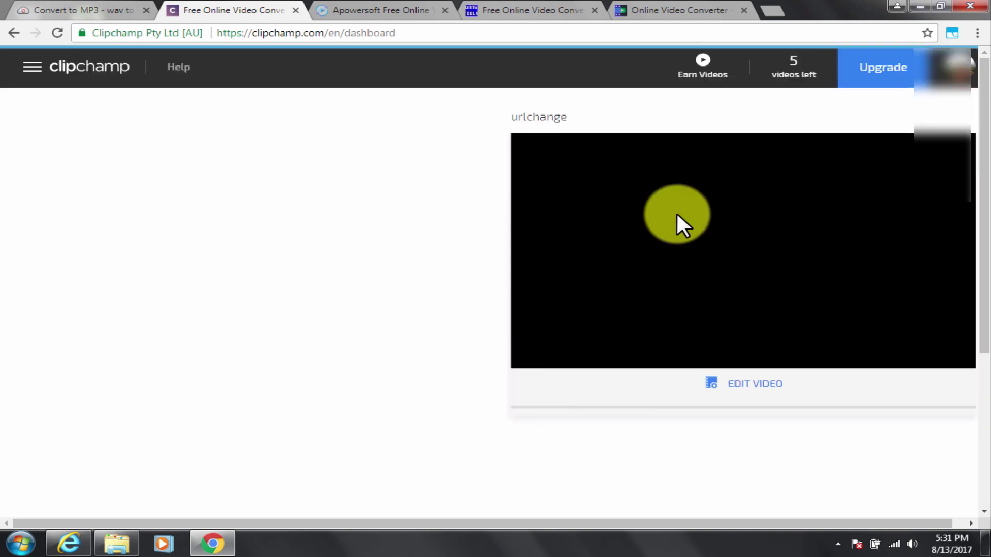
pyautogui.click(746, 383)
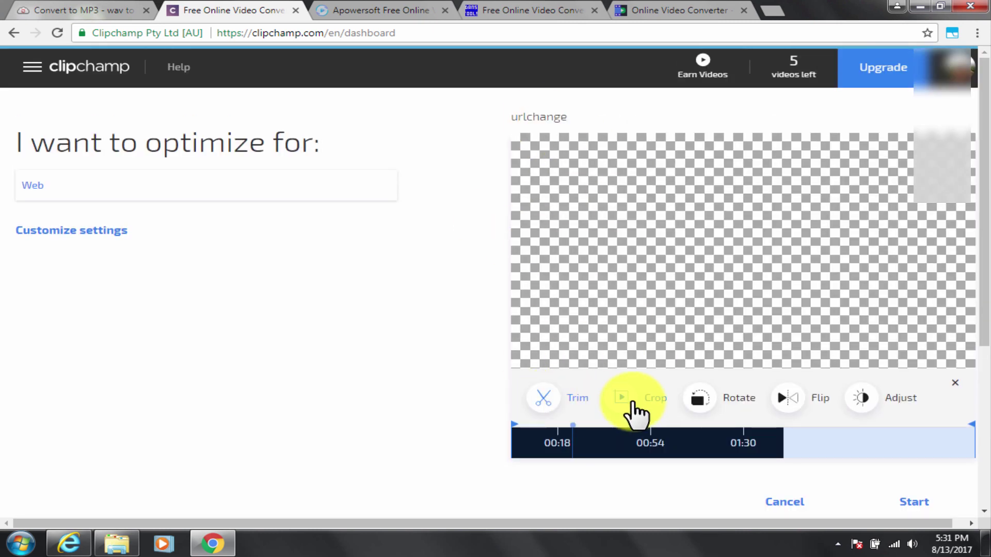
pyautogui.scroll(-3, 893, 408)
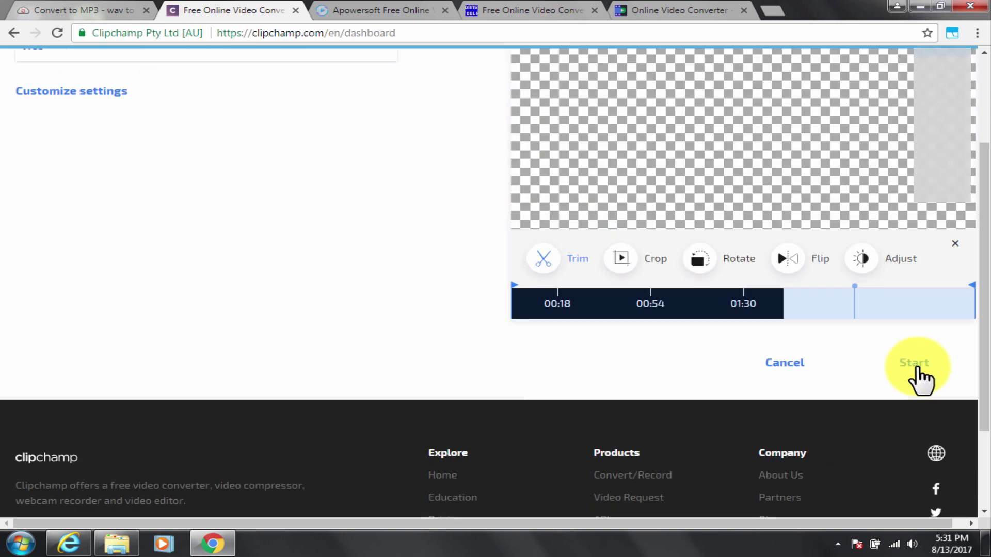
pyautogui.click(913, 371)
# Open and close the products menu, then cancel the processing
pyautogui.scroll(3, 504, 282)
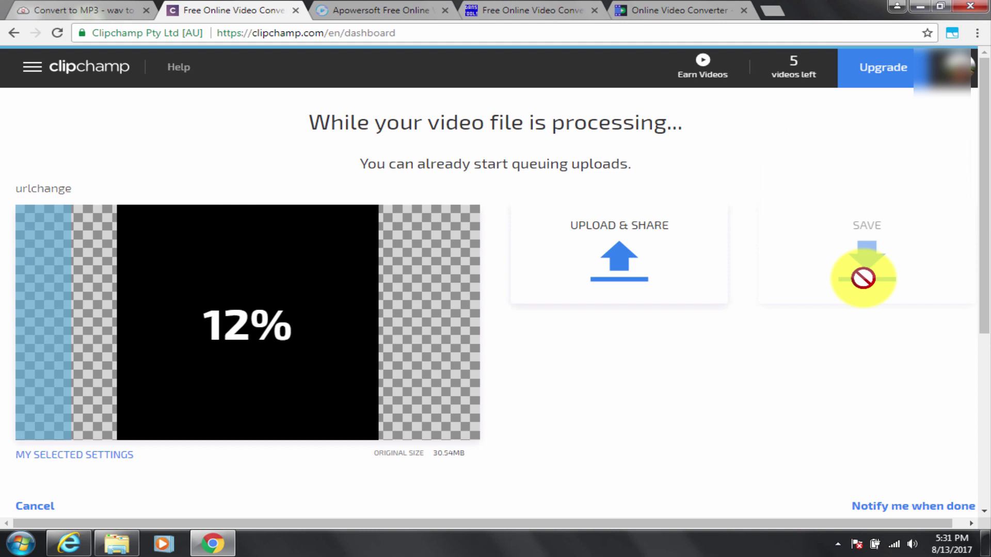
pyautogui.click(32, 66)
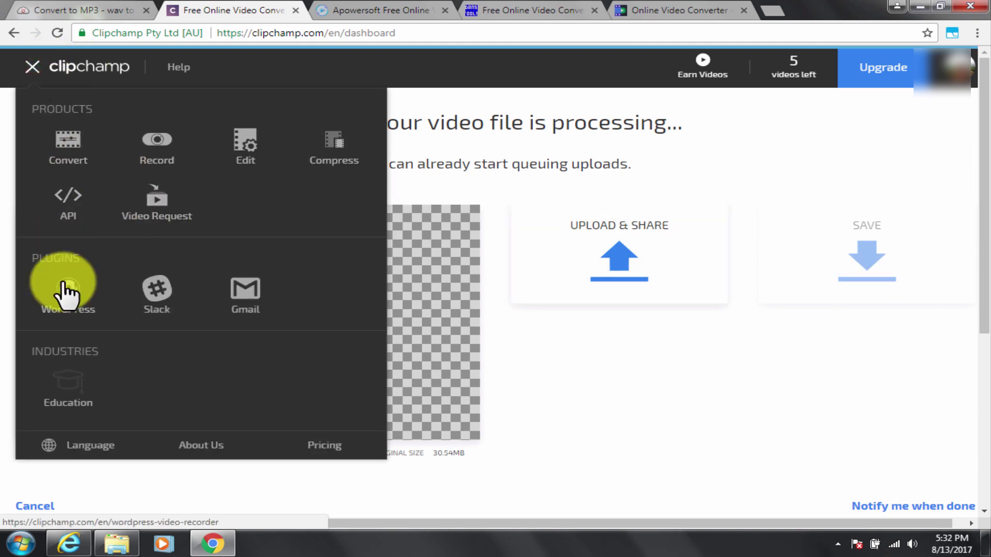
pyautogui.click(96, 66)
pyautogui.scroll(-5, 550, 277)
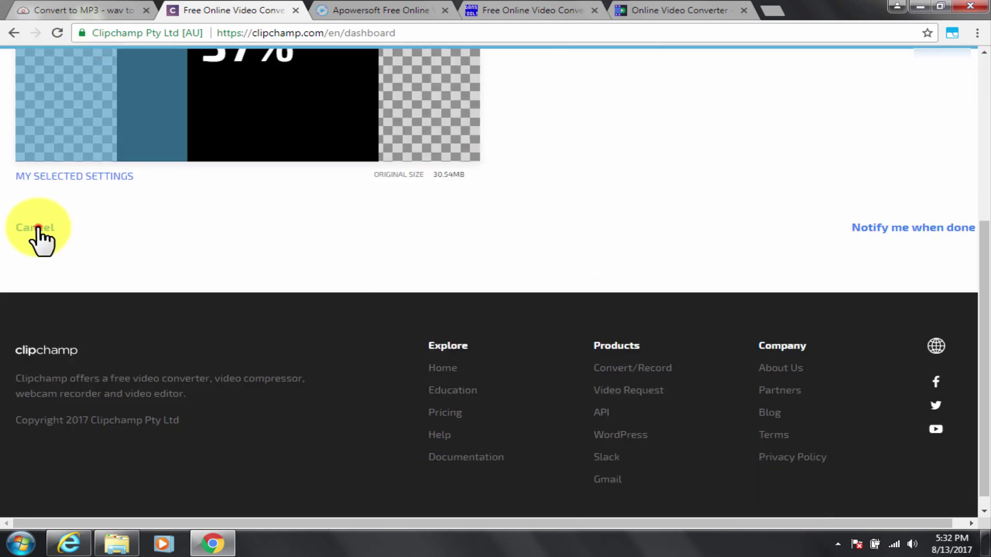
pyautogui.click(36, 225)
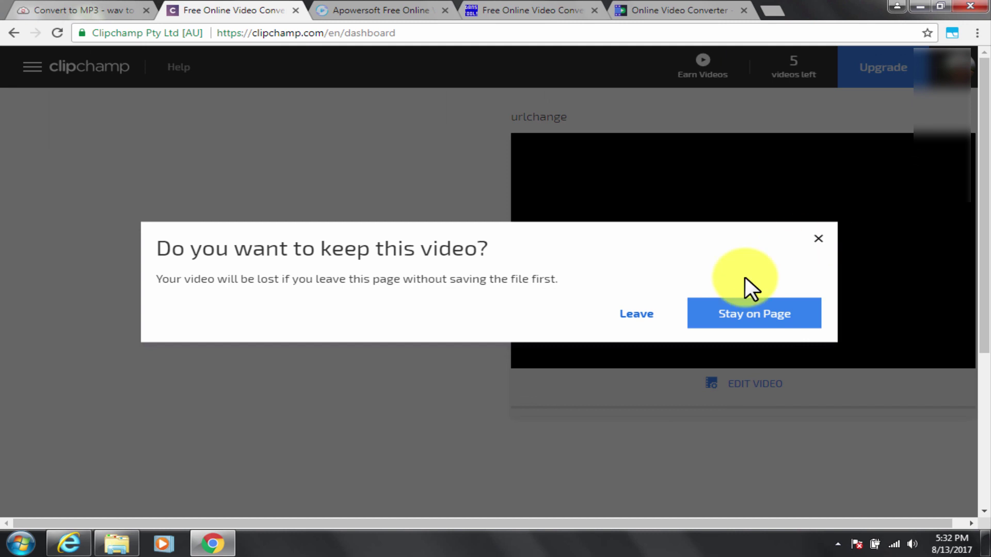
# Leave without keeping the video and reload the Clipchamp dashboard
pyautogui.click(624, 313)
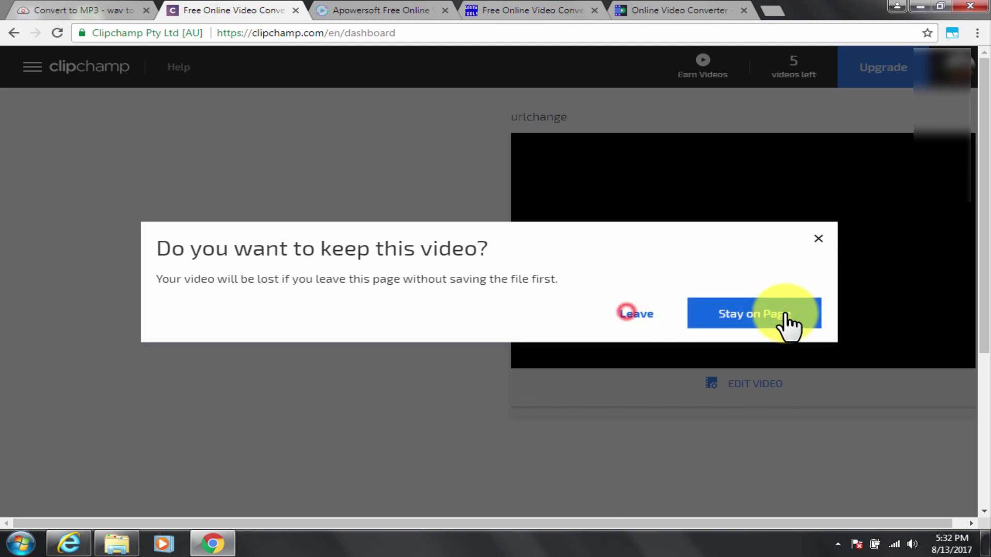
pyautogui.click(818, 238)
pyautogui.moveTo(330, 33); pyautogui.dragTo(395, 33)
pyautogui.click(403, 33)
pyautogui.press('Return')
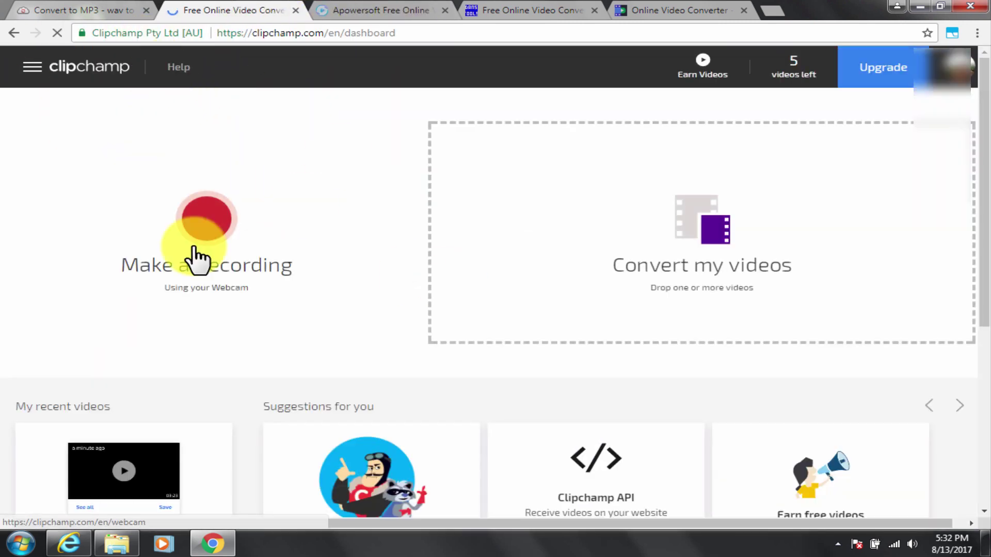
# Return to the Clipchamp home page by trimming the address to clipchamp.com
pyautogui.click(101, 61)
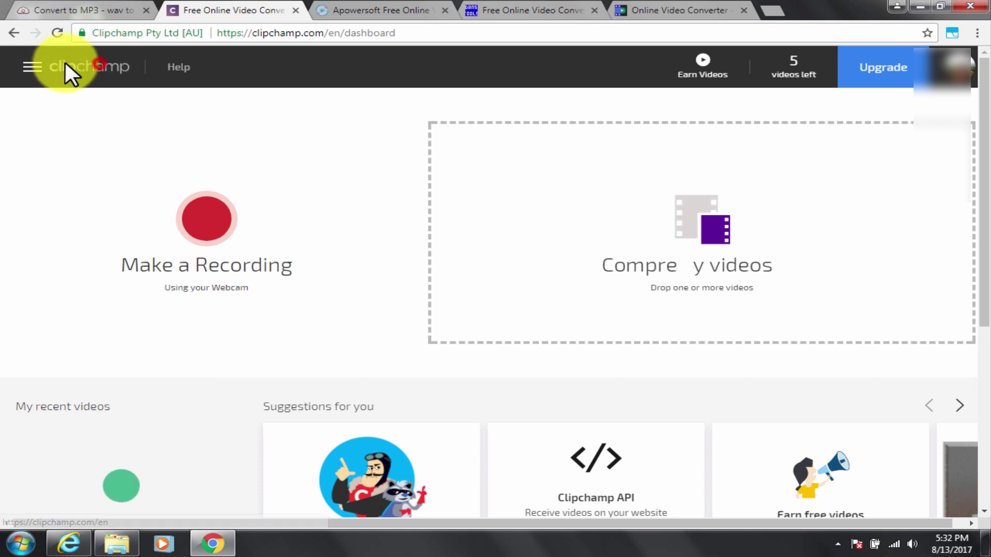
pyautogui.moveTo(328, 33); pyautogui.dragTo(447, 23)
pyautogui.press('BackSpace')
pyautogui.press('Return')
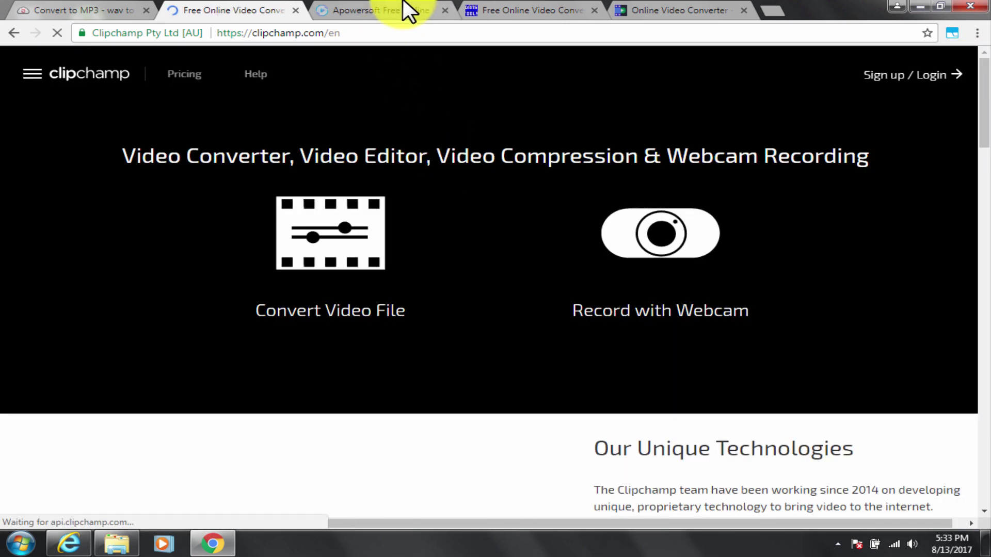
pyautogui.click(406, 11)
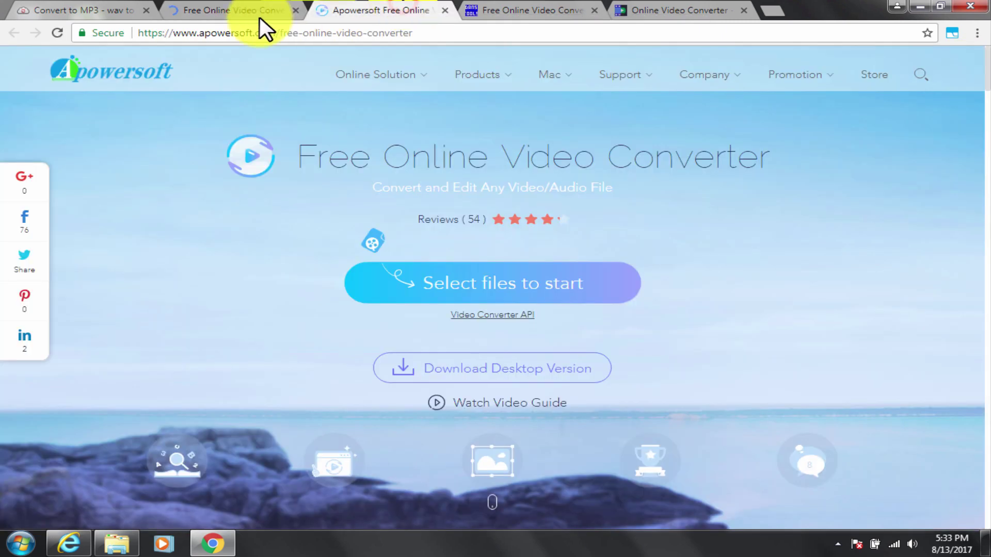
pyautogui.doubleClick(207, 32)
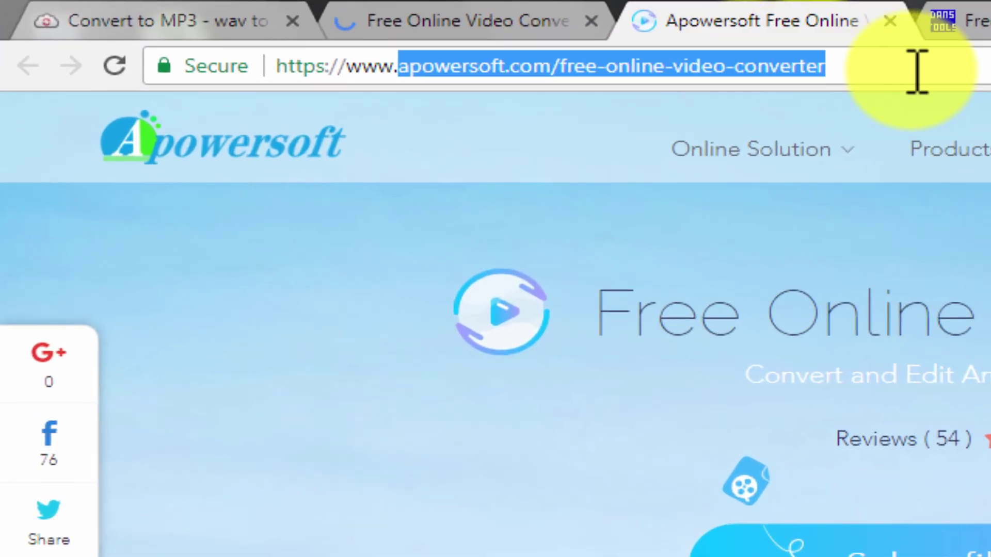
pyautogui.click(458, 36)
pyautogui.moveTo(916, 72); pyautogui.dragTo(276, 73)
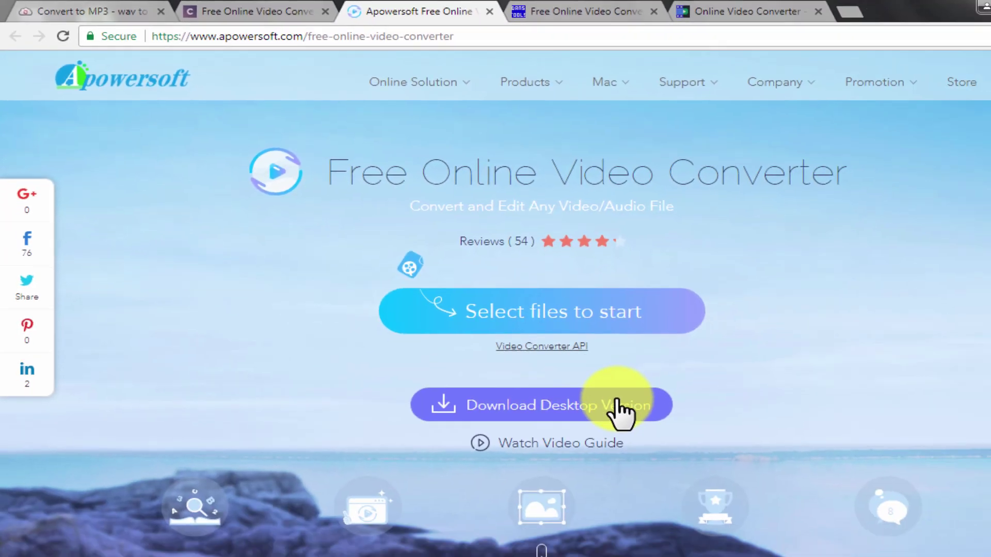
pyautogui.scroll(-4, 619, 410)
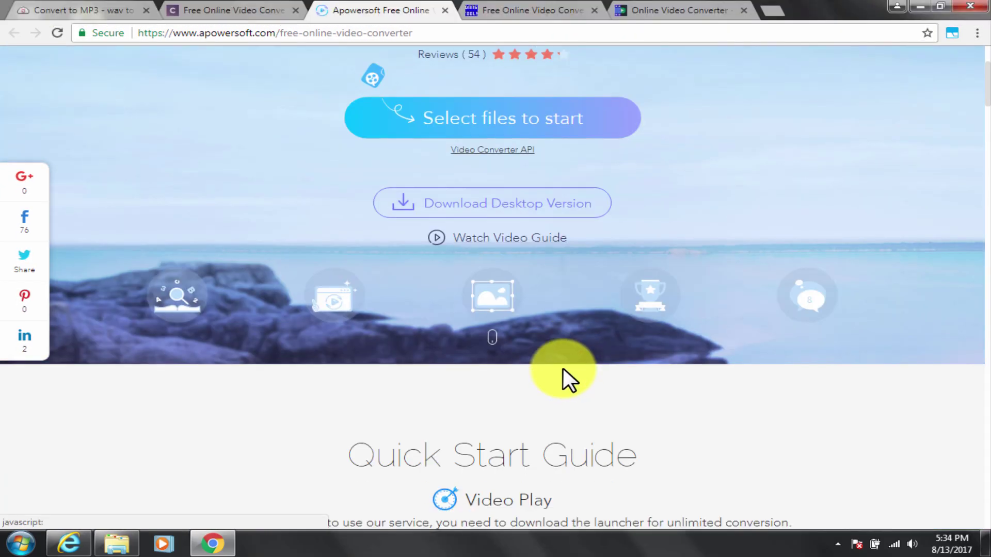
pyautogui.scroll(-1, 568, 380)
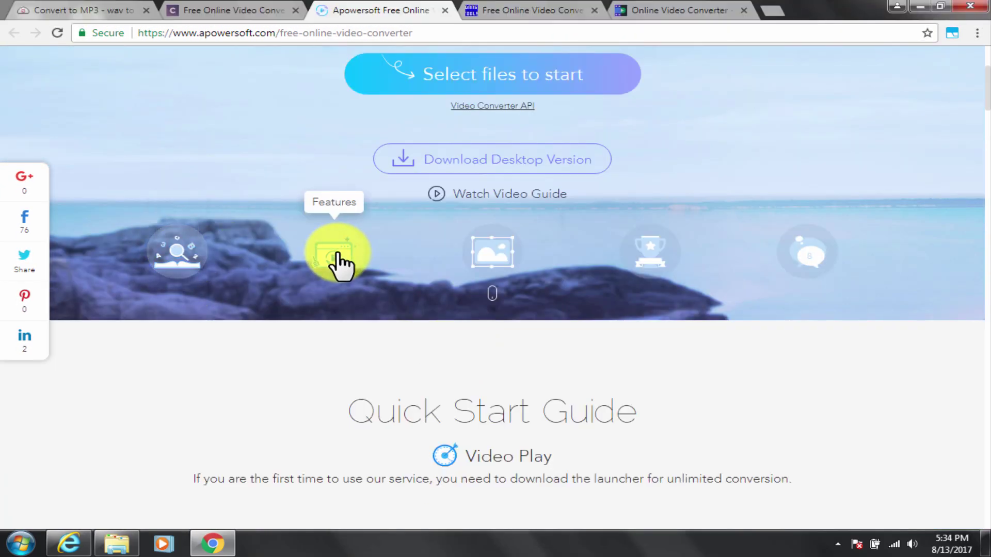
pyautogui.scroll(-5, 661, 289)
pyautogui.scroll(-3, 659, 294)
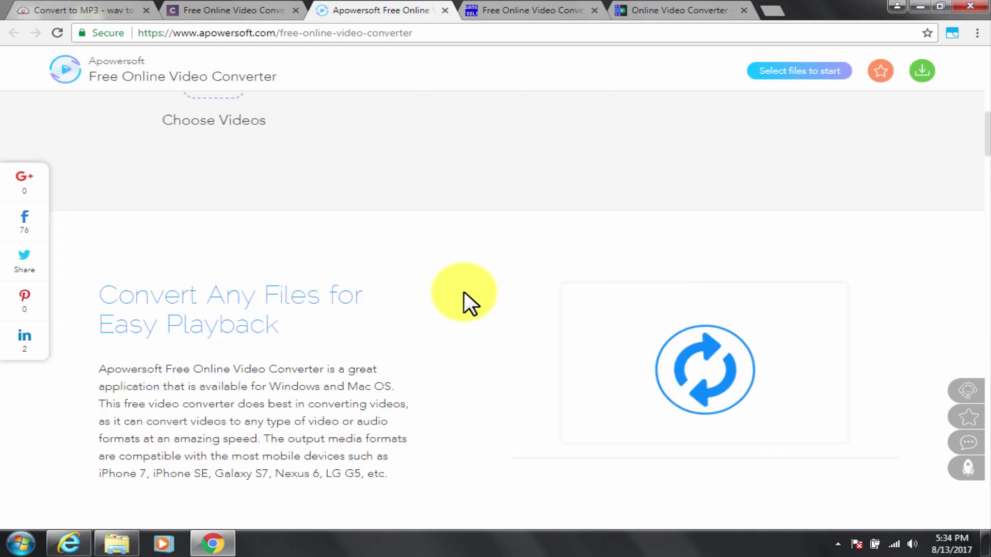
pyautogui.moveTo(103, 295); pyautogui.dragTo(270, 332)
pyautogui.click(310, 337)
pyautogui.scroll(-3, 315, 333)
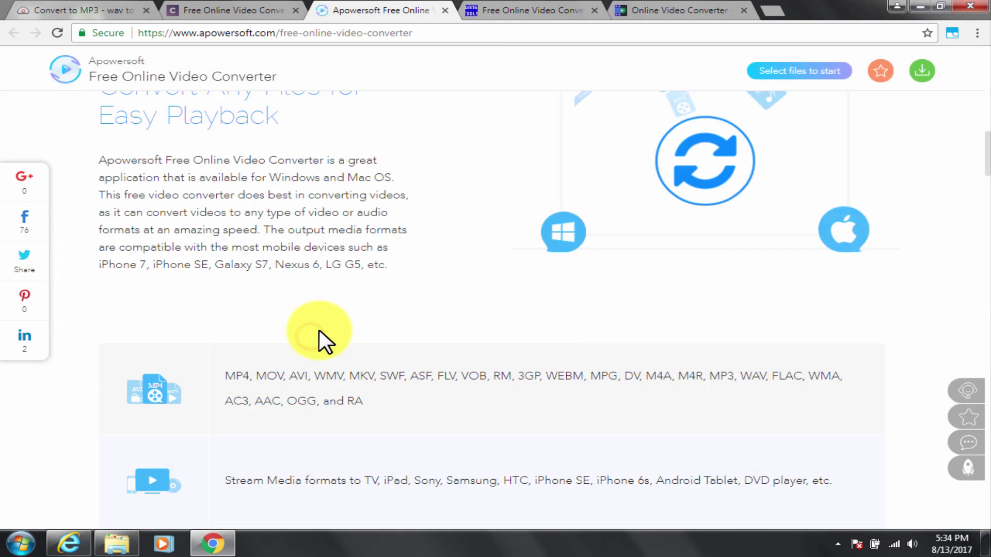
pyautogui.scroll(-3, 289, 289)
pyautogui.moveTo(237, 233); pyautogui.dragTo(388, 273)
pyautogui.click(295, 347)
pyautogui.moveTo(273, 431); pyautogui.dragTo(400, 449)
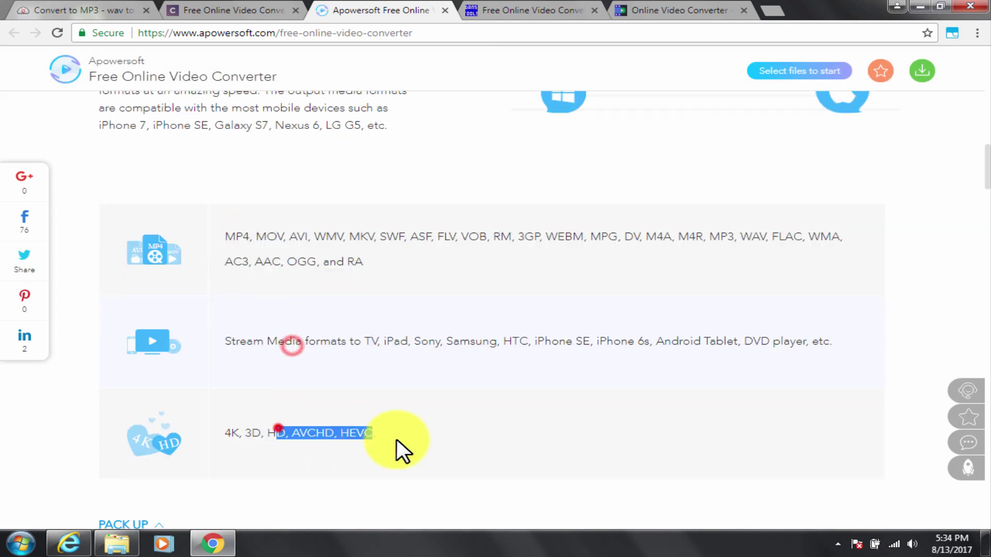
pyautogui.click(482, 438)
pyautogui.scroll(-5, 482, 420)
pyautogui.scroll(-5, 681, 250)
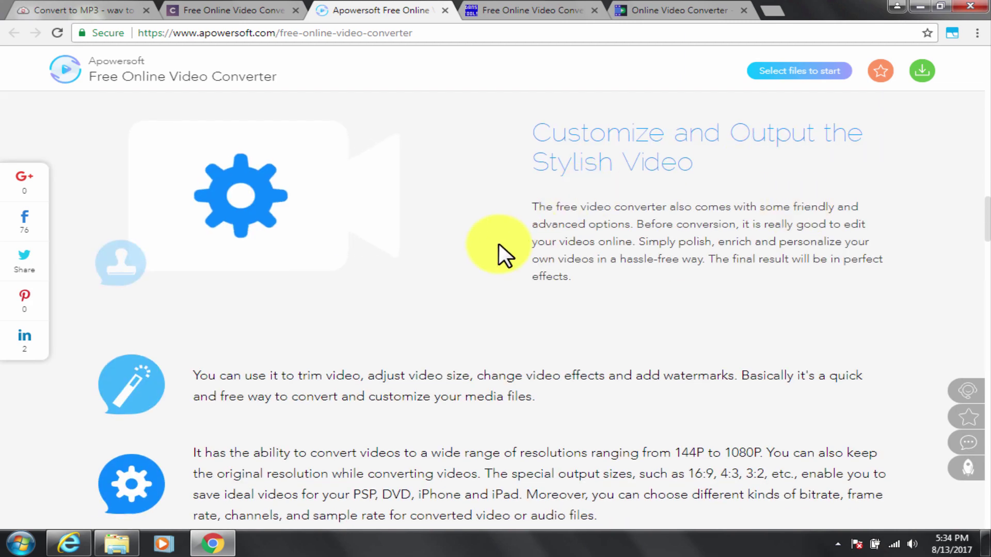
pyautogui.scroll(-4, 394, 283)
pyautogui.moveTo(265, 166); pyautogui.dragTo(513, 187)
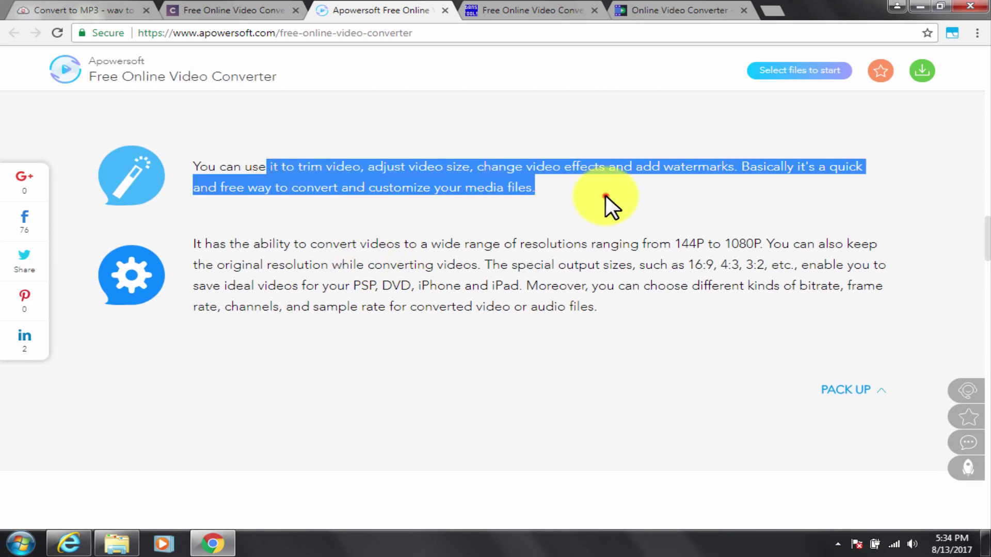
pyautogui.moveTo(343, 243); pyautogui.dragTo(624, 317)
pyautogui.scroll(-5, 597, 310)
pyautogui.scroll(-3, 355, 263)
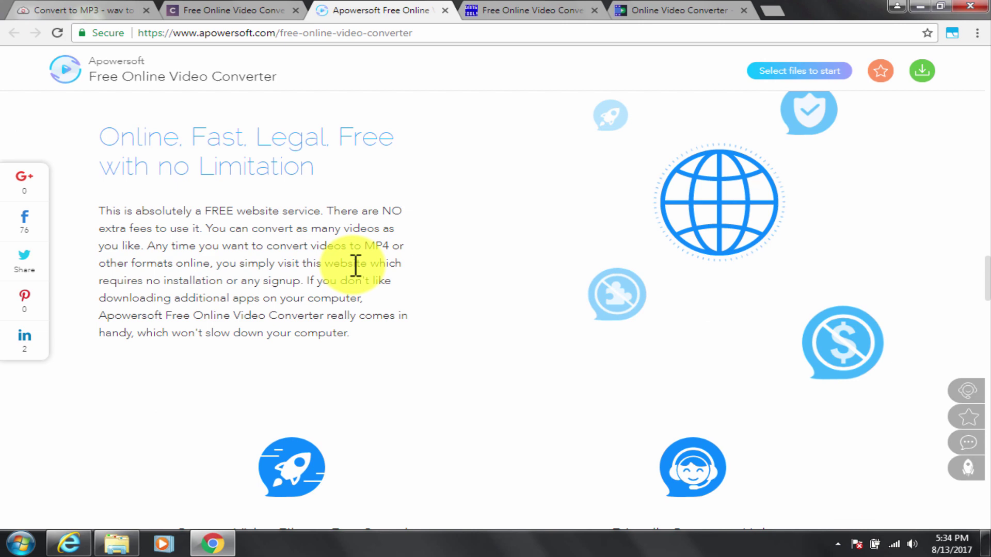
pyautogui.moveTo(146, 137); pyautogui.dragTo(336, 177)
pyautogui.click(318, 223)
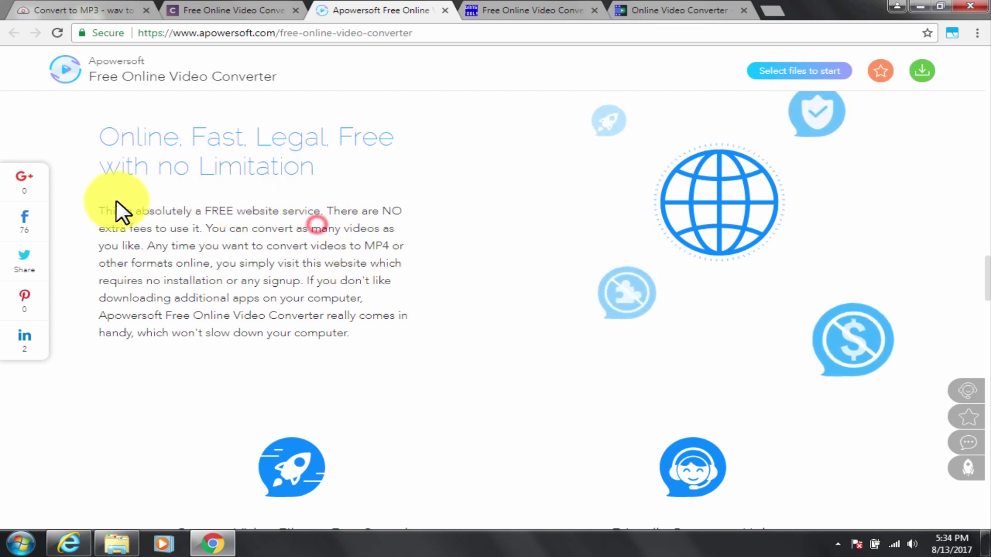
pyautogui.moveTo(117, 207); pyautogui.dragTo(413, 293)
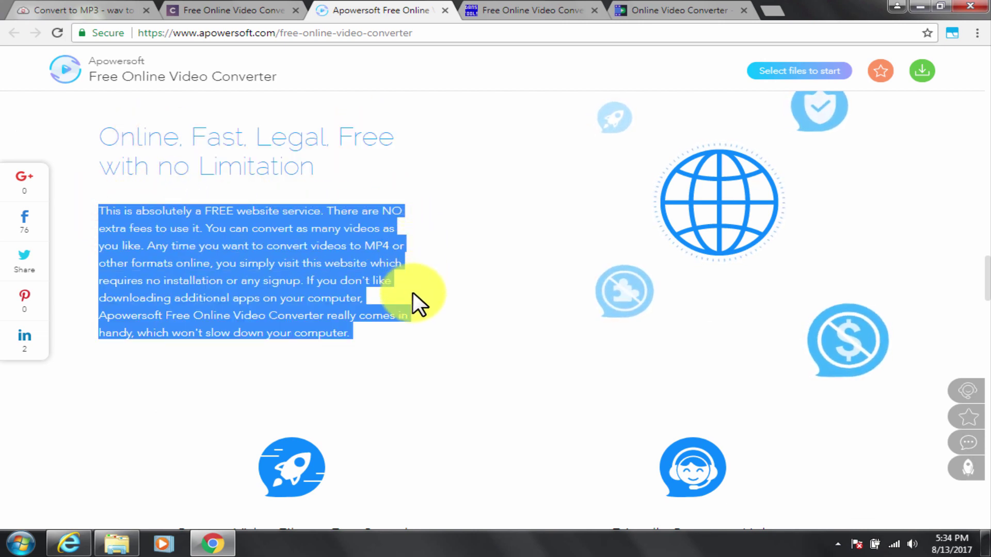
pyautogui.click(405, 326)
pyautogui.scroll(-4, 405, 327)
pyautogui.scroll(-4, 387, 315)
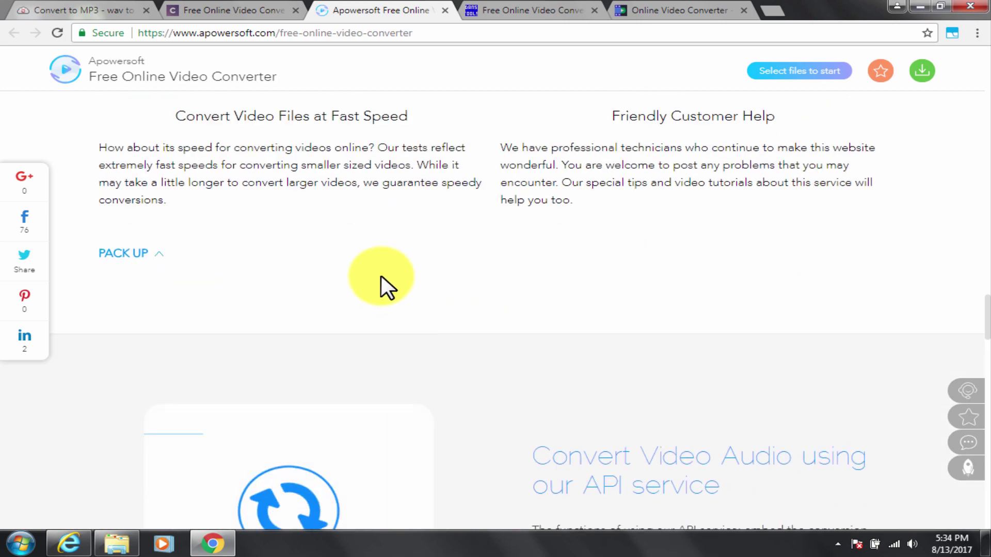
pyautogui.scroll(-3, 372, 258)
pyautogui.scroll(-2, 692, 255)
pyautogui.scroll(-1, 764, 279)
pyautogui.scroll(-3, 759, 271)
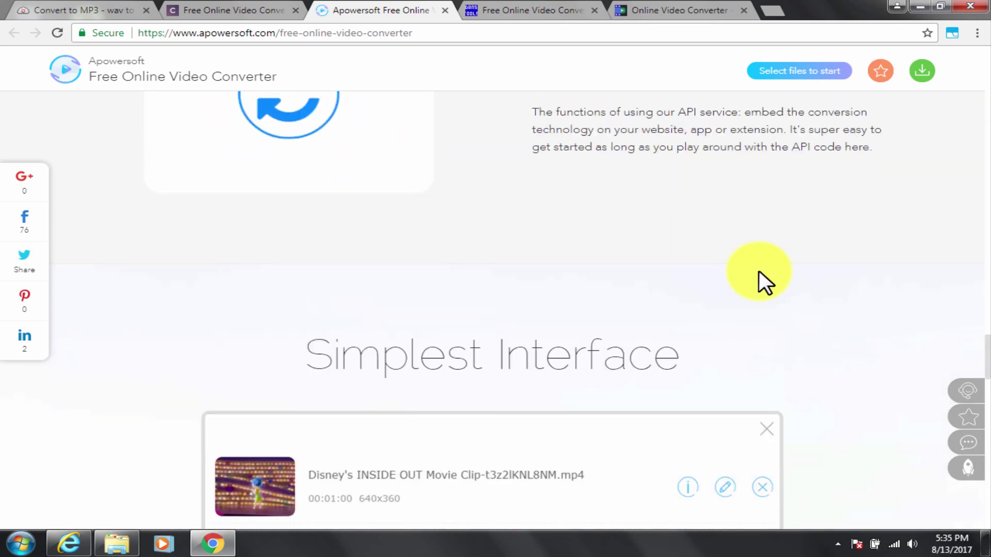
pyautogui.scroll(-3, 760, 271)
pyautogui.scroll(-3, 763, 281)
pyautogui.scroll(-2, 394, 290)
pyautogui.scroll(-3, 790, 313)
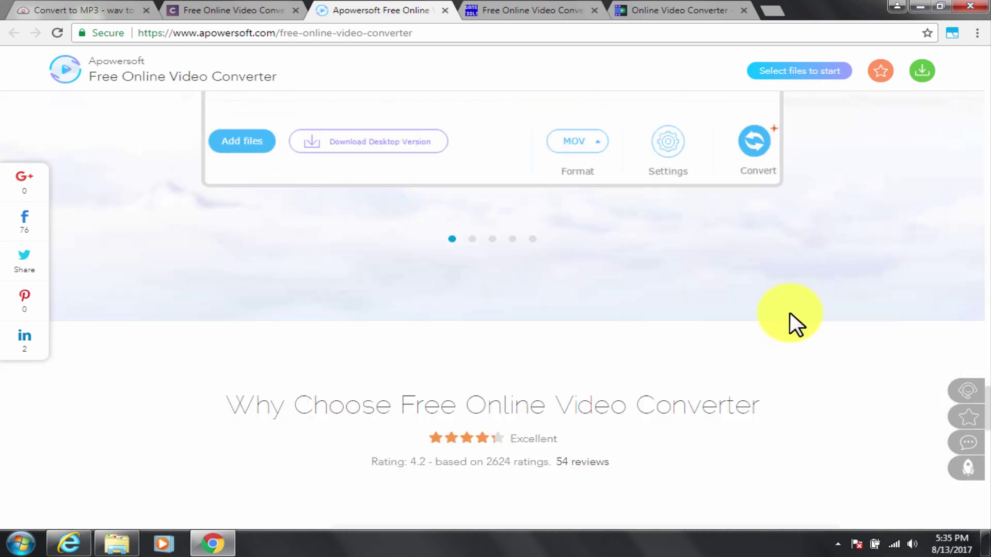
pyautogui.scroll(-5, 779, 309)
pyautogui.scroll(3, 348, 229)
pyautogui.scroll(-4, 540, 294)
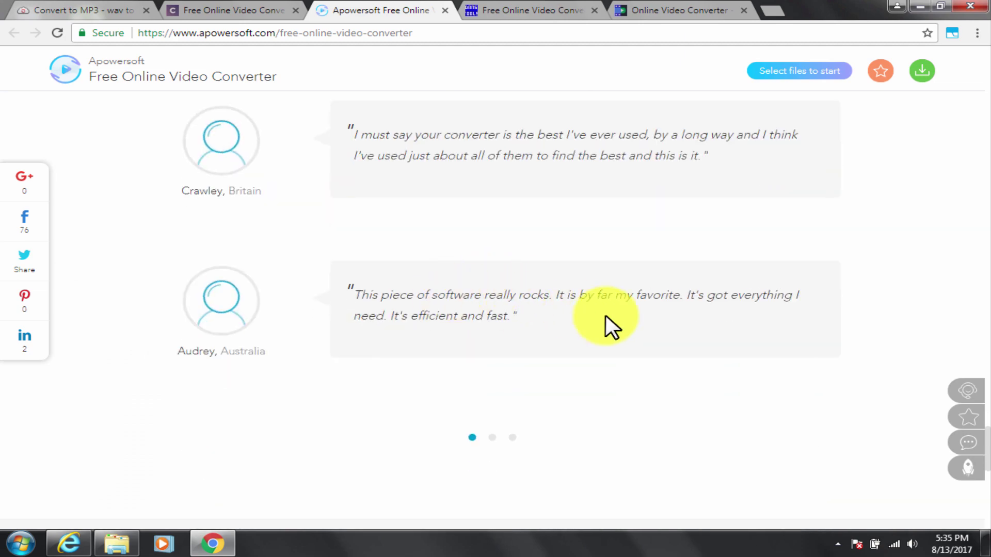
pyautogui.scroll(-5, 790, 323)
pyautogui.scroll(-5, 787, 325)
pyautogui.scroll(-3, 774, 320)
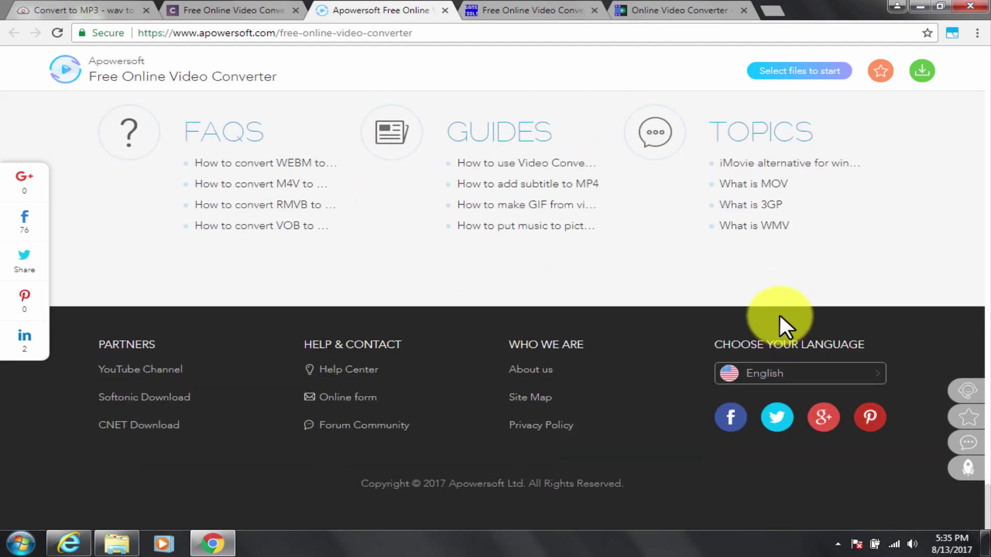
pyautogui.scroll(10, 826, 351)
pyautogui.scroll(5, 806, 289)
pyautogui.scroll(5, 807, 289)
pyautogui.scroll(5, 806, 289)
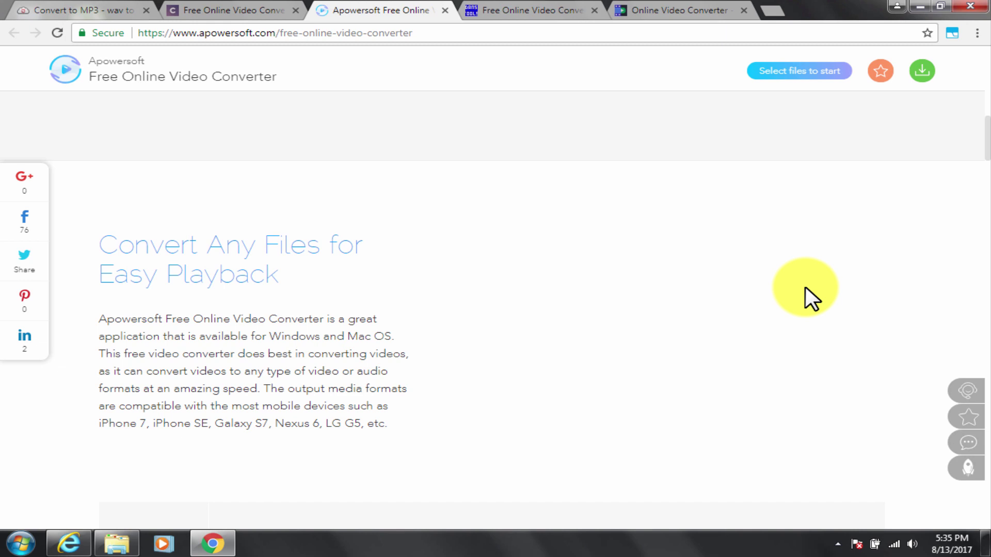
pyautogui.scroll(5, 806, 289)
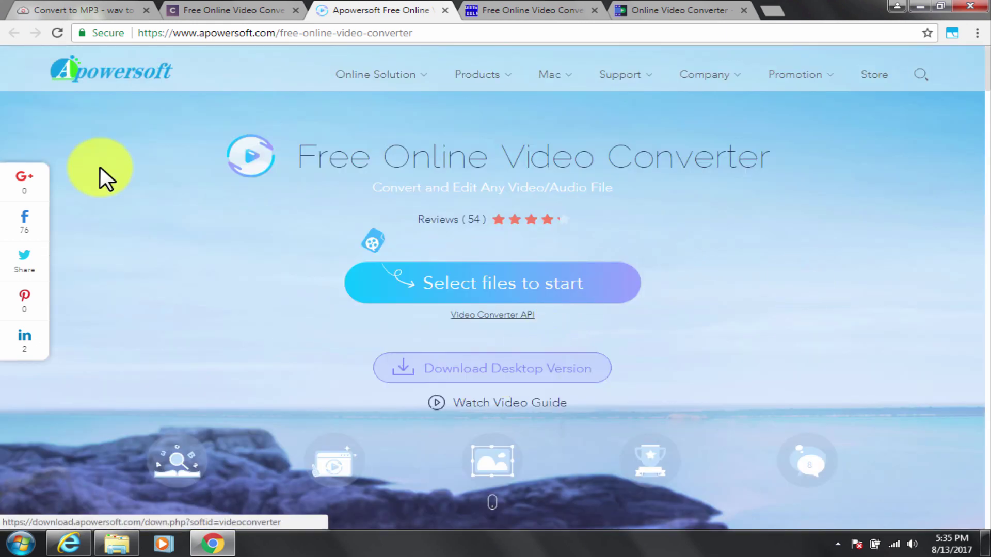
pyautogui.moveTo(300, 157); pyautogui.dragTo(779, 162)
pyautogui.click(821, 219)
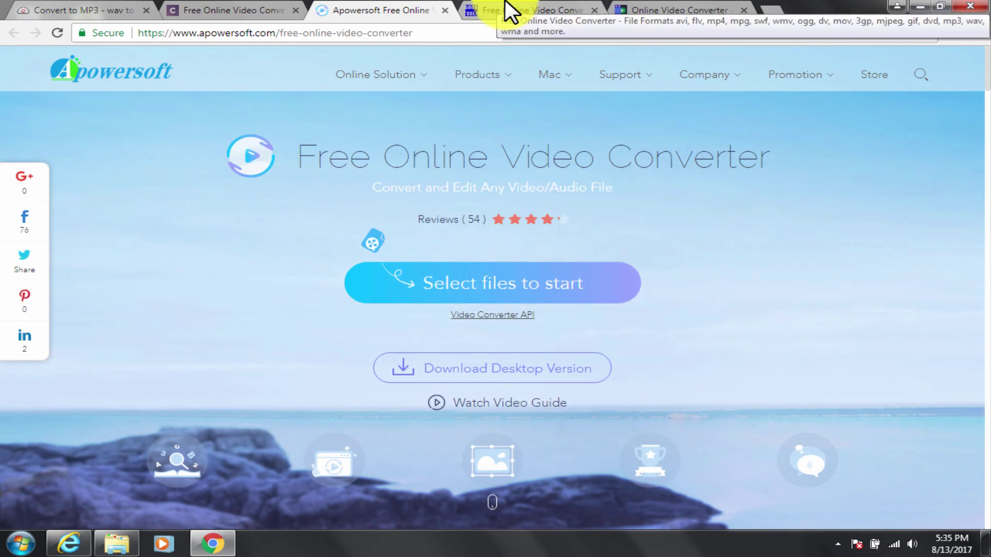
# Switch to the files-conversion.com tab and highlight its address and domain name
pyautogui.click(505, 5)
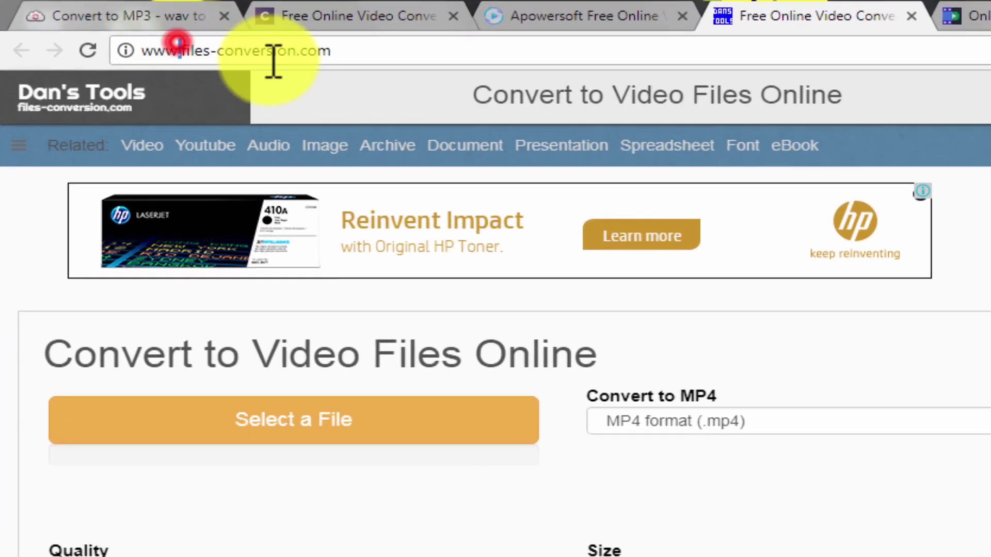
pyautogui.click(238, 33)
pyautogui.click(336, 66)
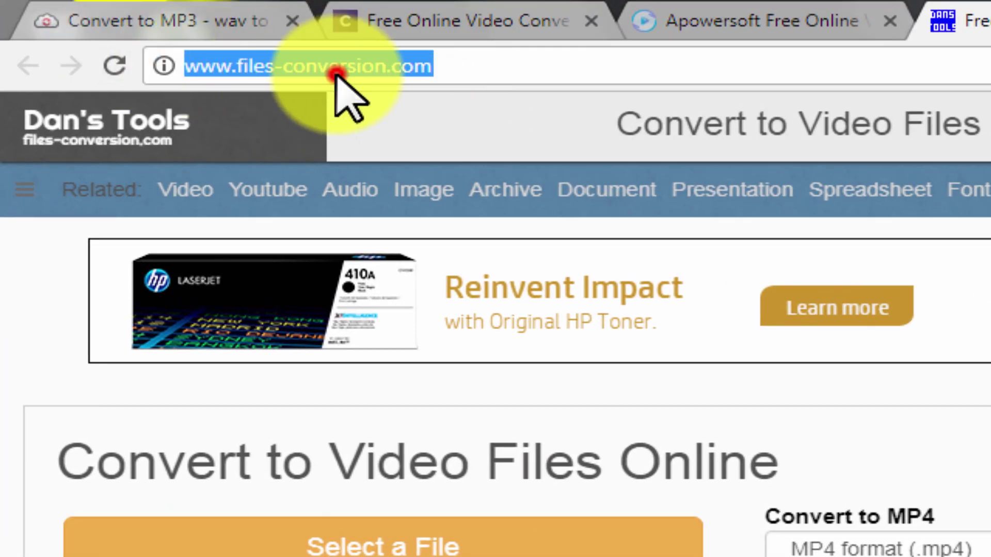
pyautogui.moveTo(235, 66); pyautogui.dragTo(502, 80)
pyautogui.click(502, 80)
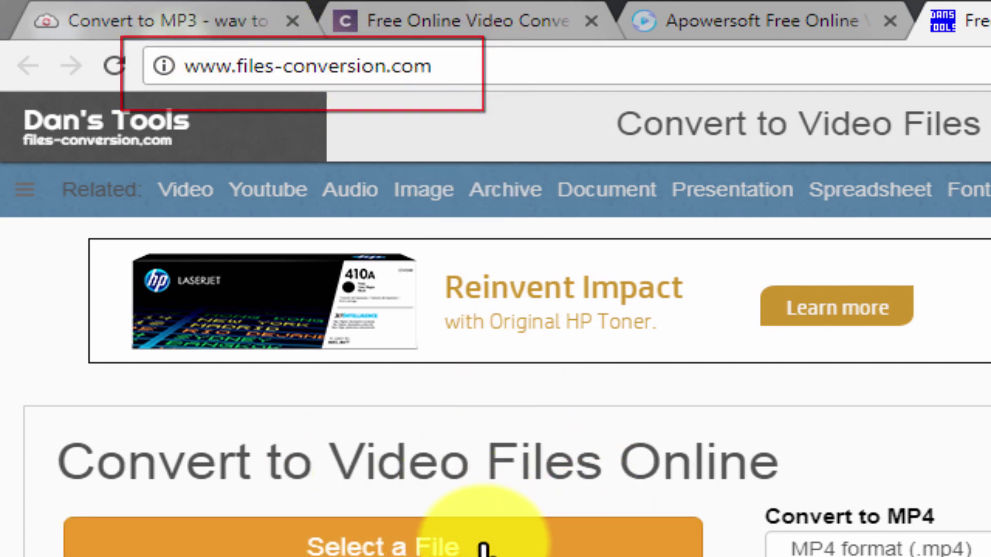
# Inspect the format (MP4), file chooser and size (Same size) options without changing them
pyautogui.click(603, 284)
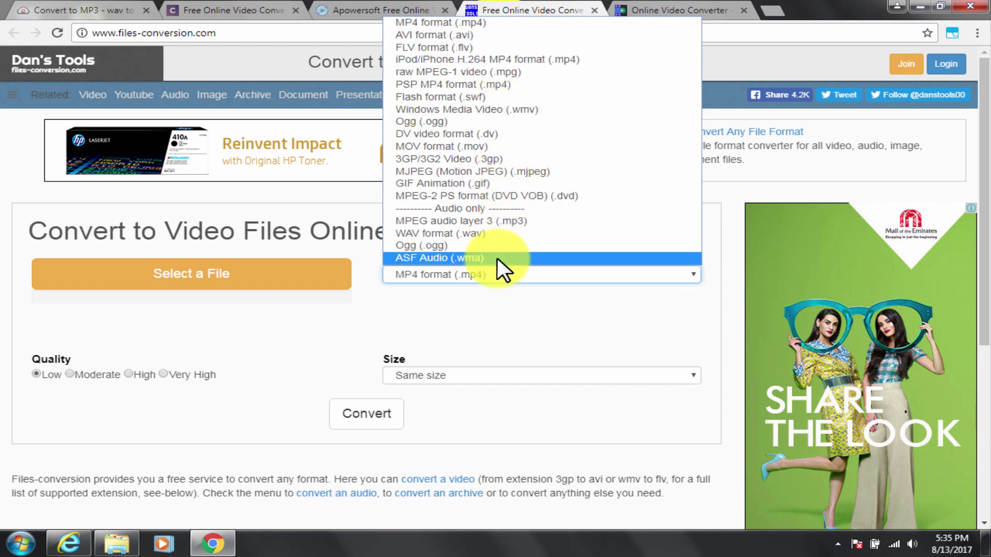
pyautogui.click(484, 326)
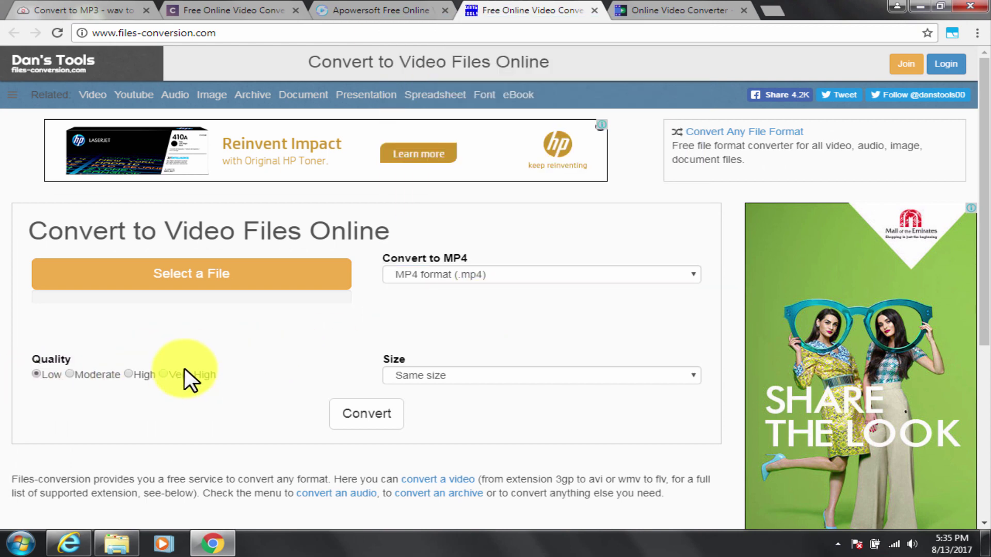
pyautogui.click(216, 274)
pyautogui.moveTo(486, 127); pyautogui.dragTo(495, 241)
pyautogui.click(478, 7)
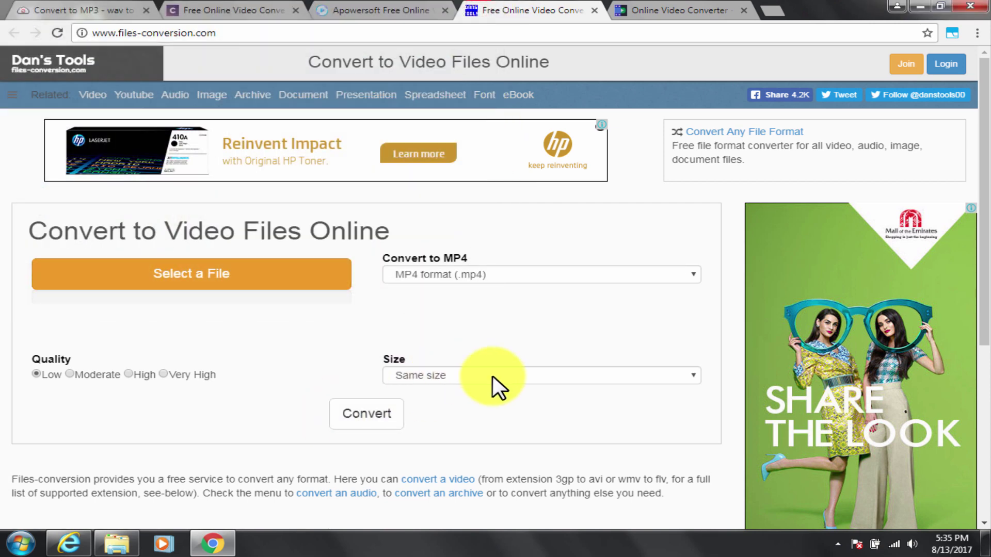
pyautogui.click(493, 377)
pyautogui.click(293, 349)
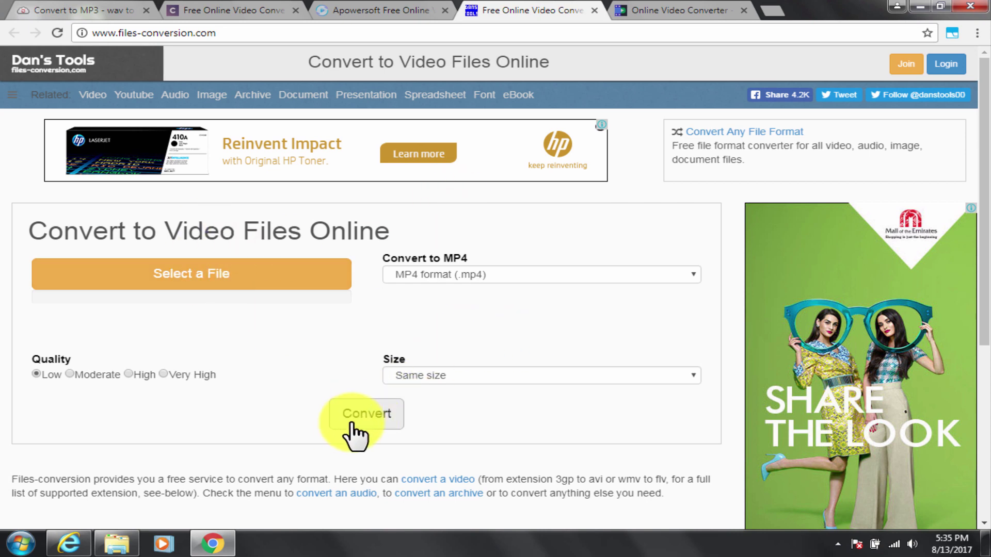
# Scroll through the rest of the files-conversion.com converter page
pyautogui.scroll(-3, 258, 439)
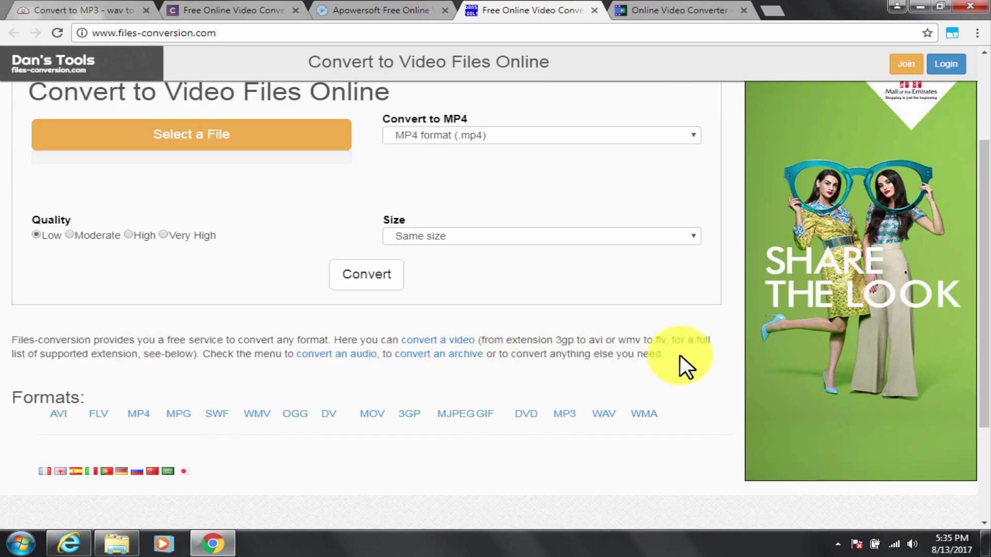
pyautogui.scroll(-3, 397, 362)
pyautogui.scroll(6, 404, 338)
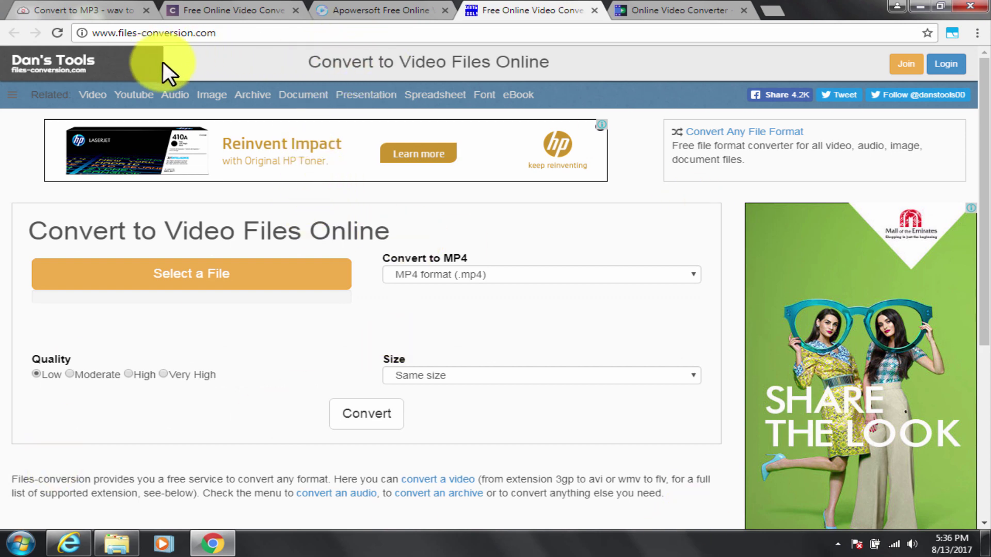
pyautogui.scroll(-3, 428, 289)
pyautogui.scroll(3, 416, 310)
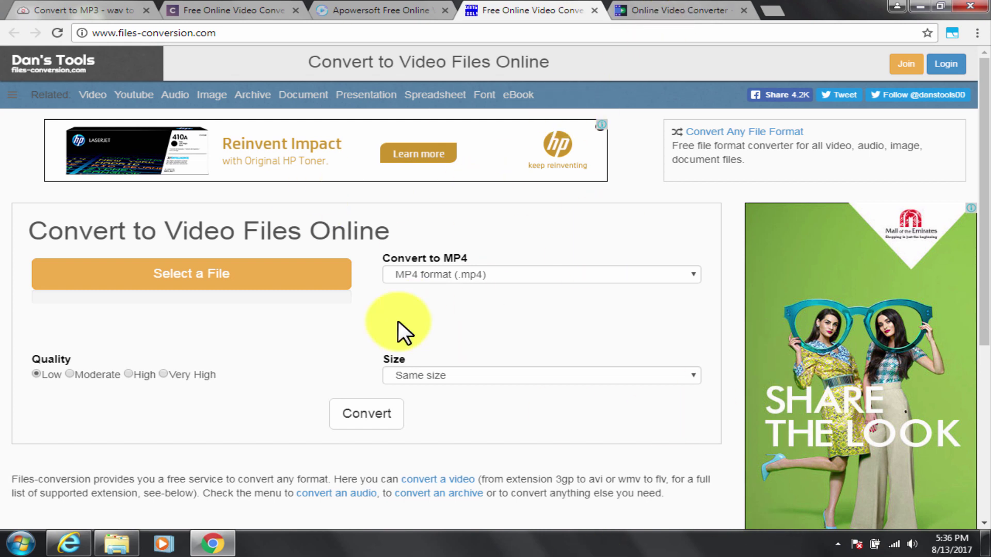
pyautogui.scroll(-4, 435, 266)
pyautogui.scroll(4, 435, 264)
# Switch to the 123apps converter tab, highlight its address and dismiss the file picker
pyautogui.click(667, 11)
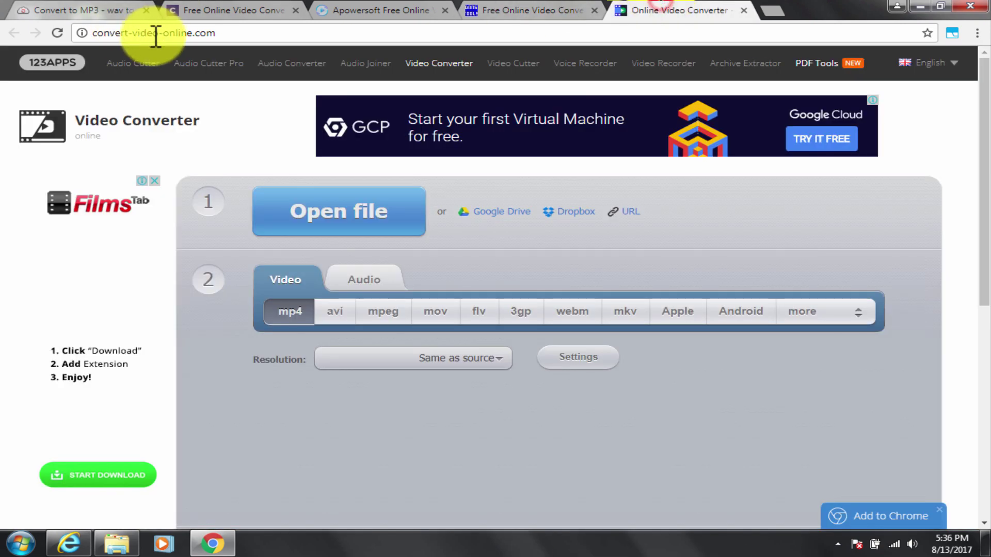
pyautogui.click(220, 33)
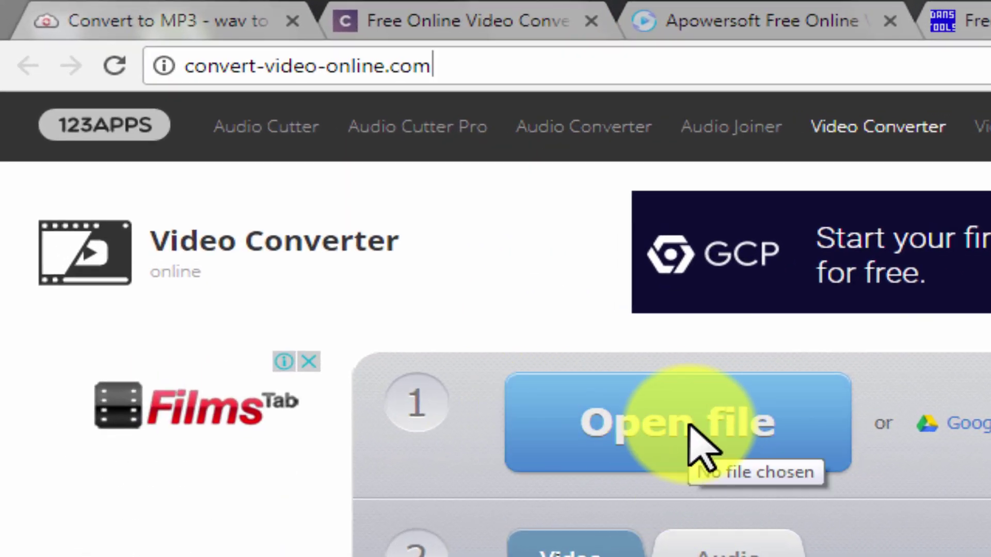
pyautogui.click(689, 418)
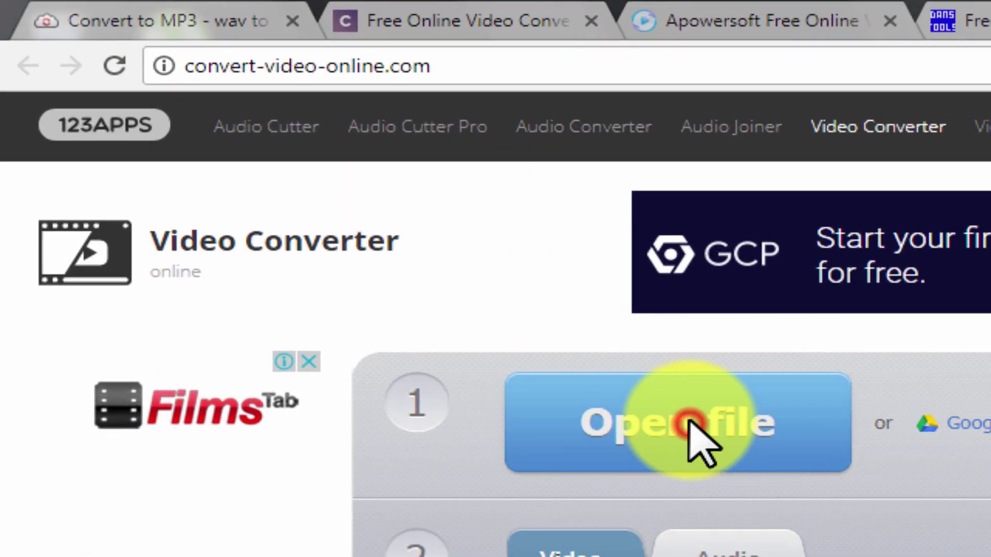
pyautogui.click(945, 15)
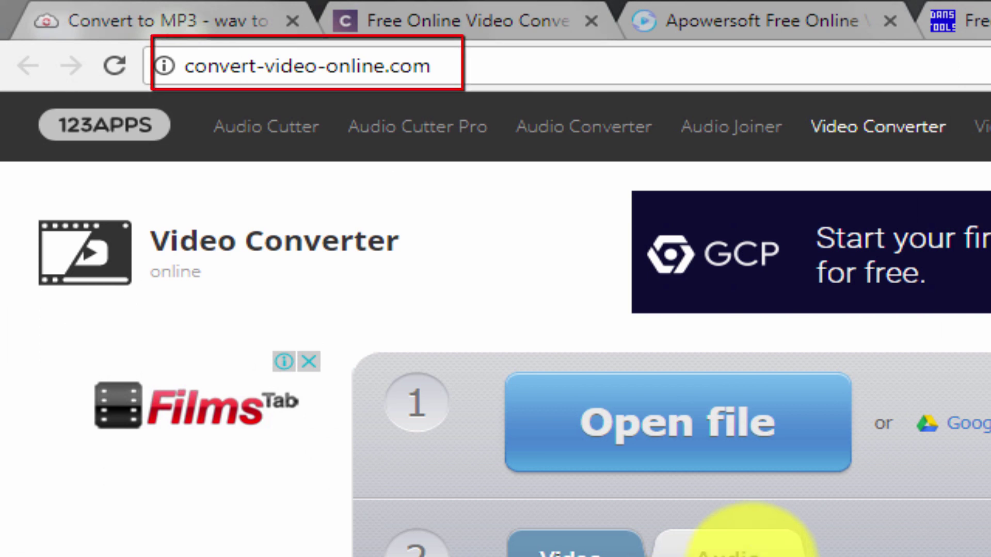
# Toggle audio and video formats, then show MP4 settings: H.264, AAC, about 700 Mb
pyautogui.click(748, 544)
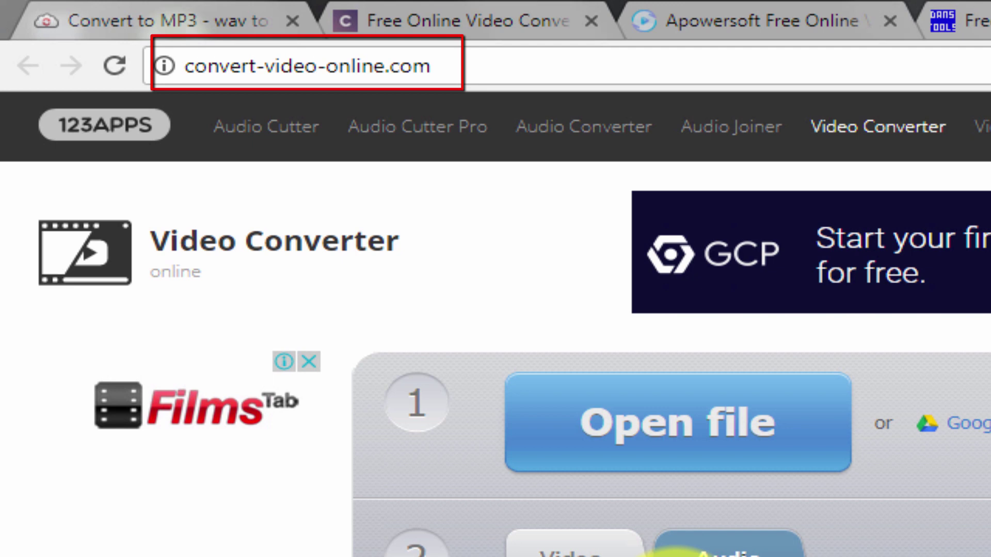
pyautogui.click(599, 554)
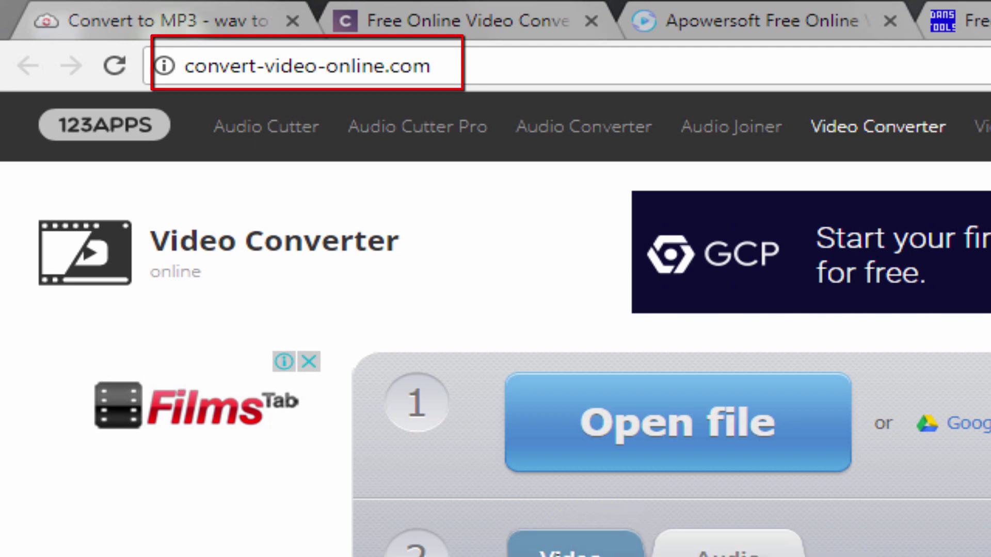
pyautogui.scroll(-3, 840, 439)
pyautogui.scroll(-3, 840, 439)
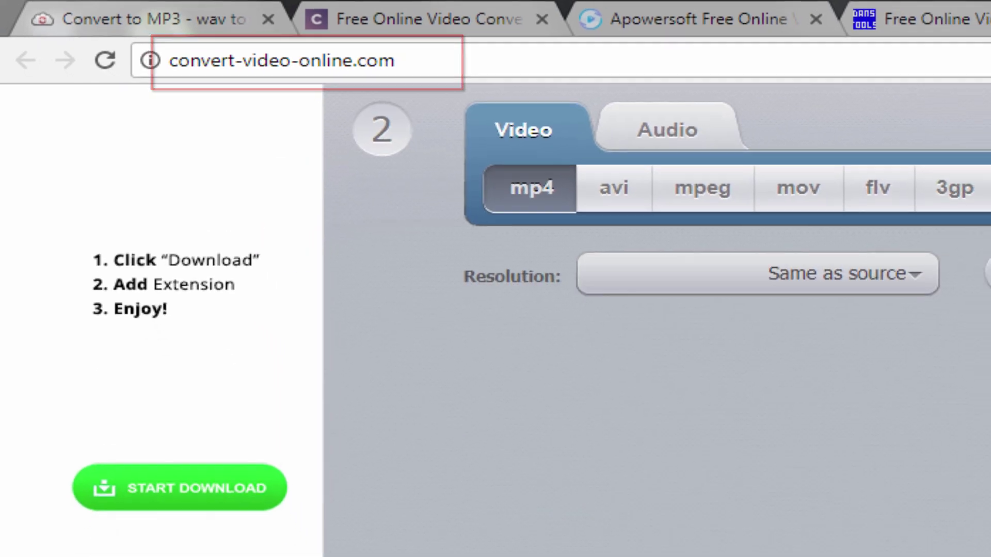
pyautogui.click(578, 148)
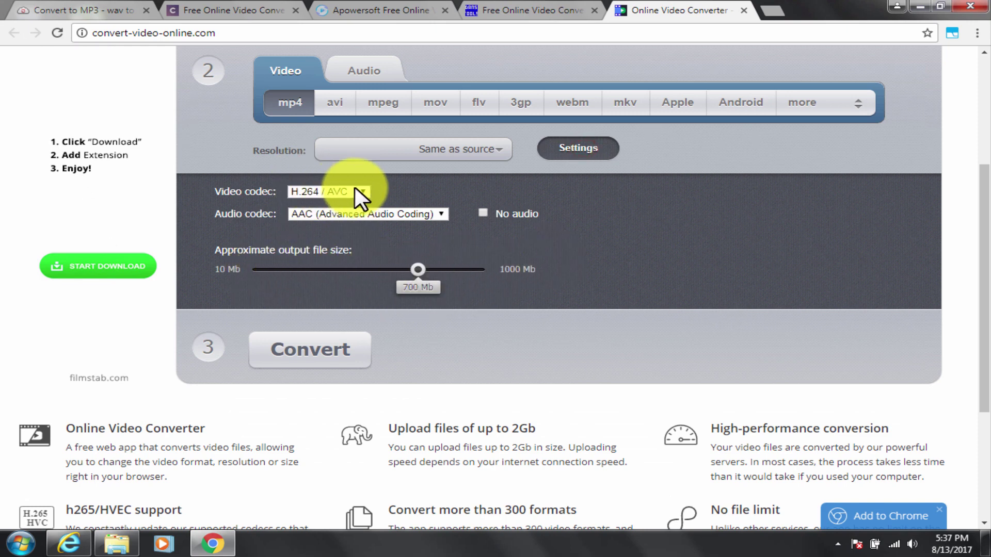
pyautogui.click(355, 216)
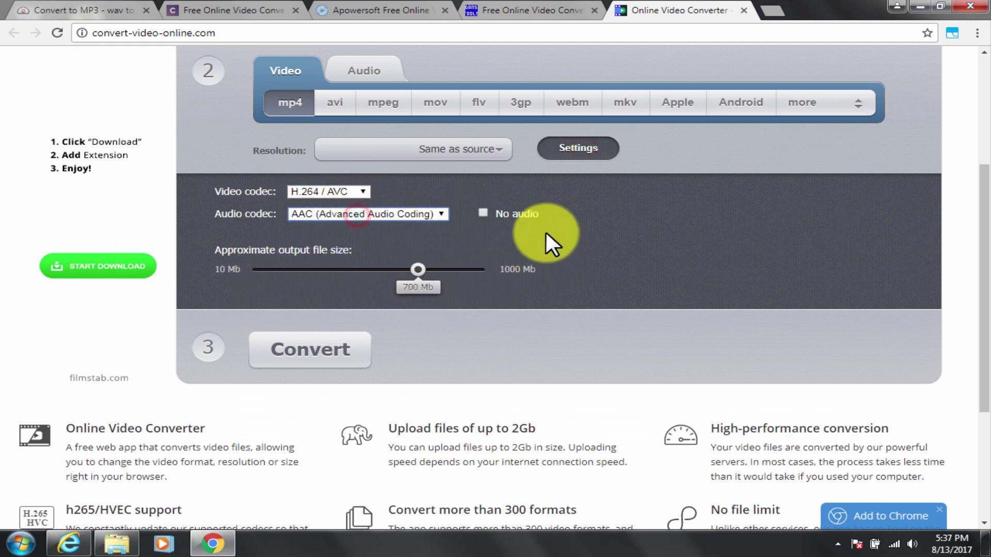
pyautogui.scroll(-4, 382, 352)
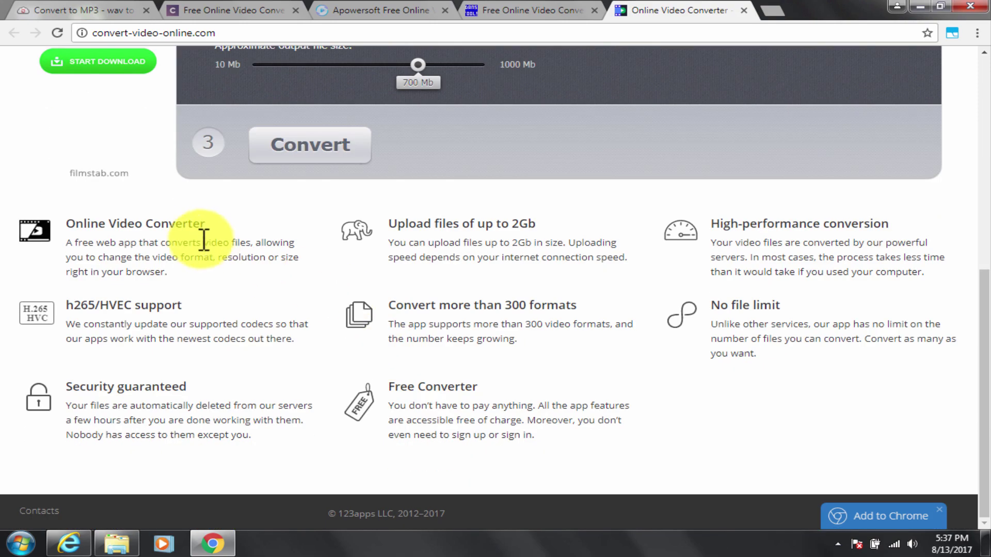
pyautogui.moveTo(75, 221); pyautogui.dragTo(309, 284)
pyautogui.click(767, 380)
pyautogui.moveTo(790, 303); pyautogui.dragTo(729, 305)
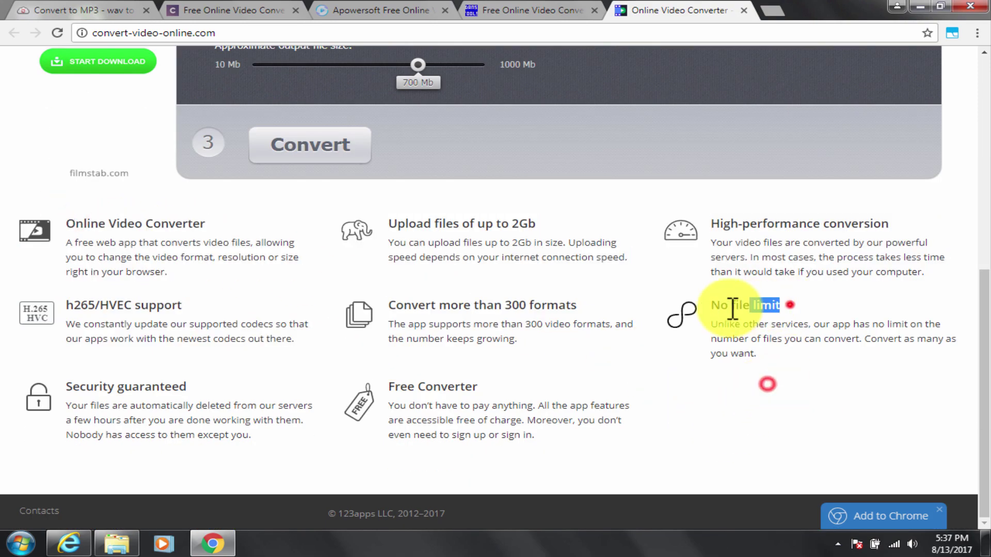
pyautogui.moveTo(758, 220); pyautogui.dragTo(874, 219)
pyautogui.moveTo(433, 226); pyautogui.dragTo(527, 221)
pyautogui.moveTo(388, 325)
pyautogui.mouseDown()
pyautogui.moveTo(516, 325)
pyautogui.moveTo(580, 308)
pyautogui.mouseUp()
pyautogui.click(523, 350)
pyautogui.hotkey('ctrl', 'a')
pyautogui.click(358, 317)
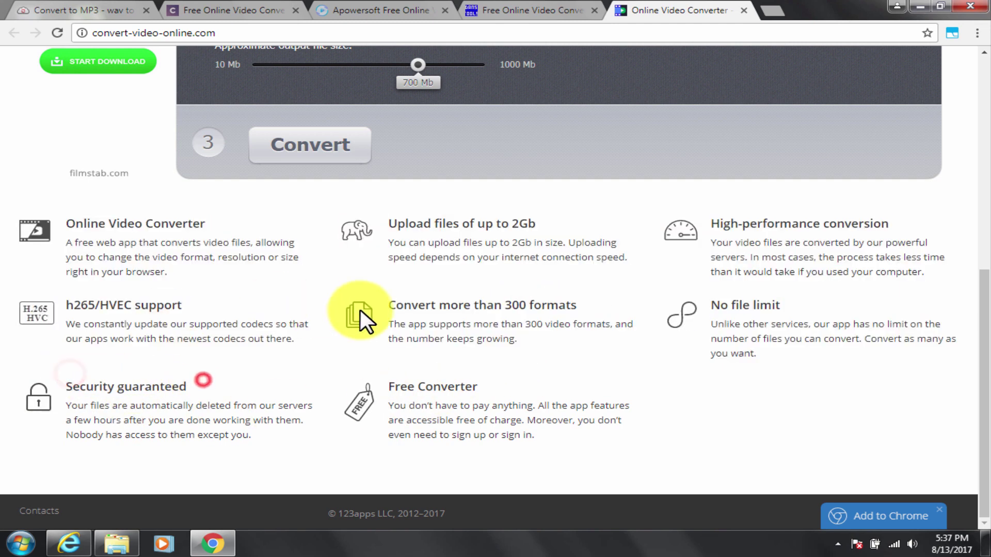
pyautogui.scroll(7, 814, 215)
pyautogui.scroll(1, 315, 280)
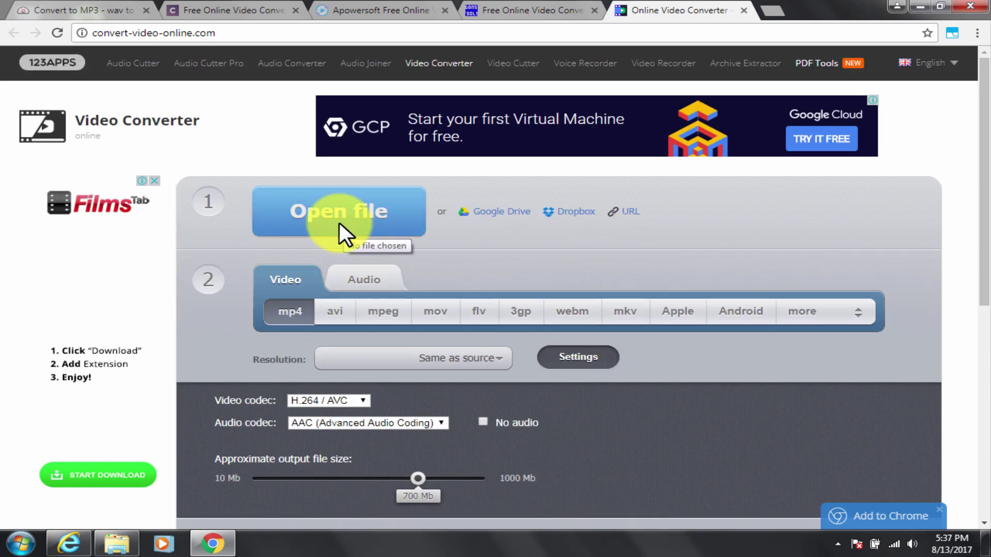
pyautogui.click(593, 356)
pyautogui.scroll(-4, 597, 358)
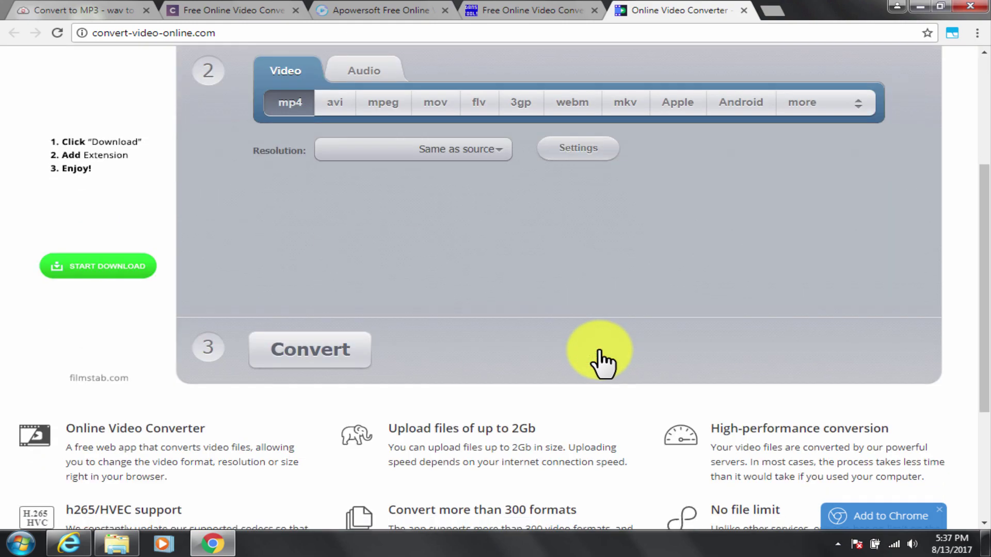
pyautogui.scroll(4, 580, 292)
pyautogui.click(614, 359)
pyautogui.scroll(-3, 690, 352)
pyautogui.scroll(2, 689, 356)
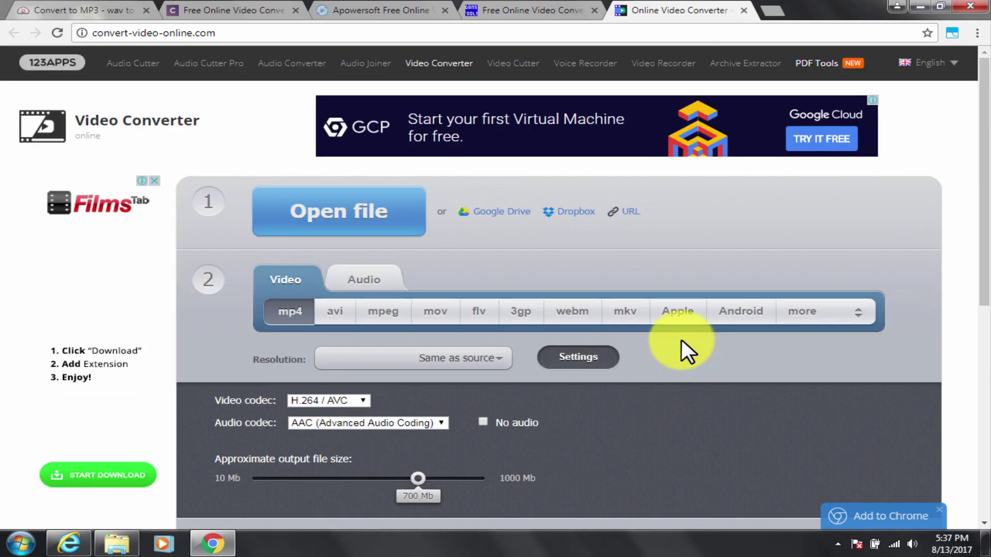
pyautogui.scroll(-1, 684, 349)
pyautogui.scroll(1, 981, 274)
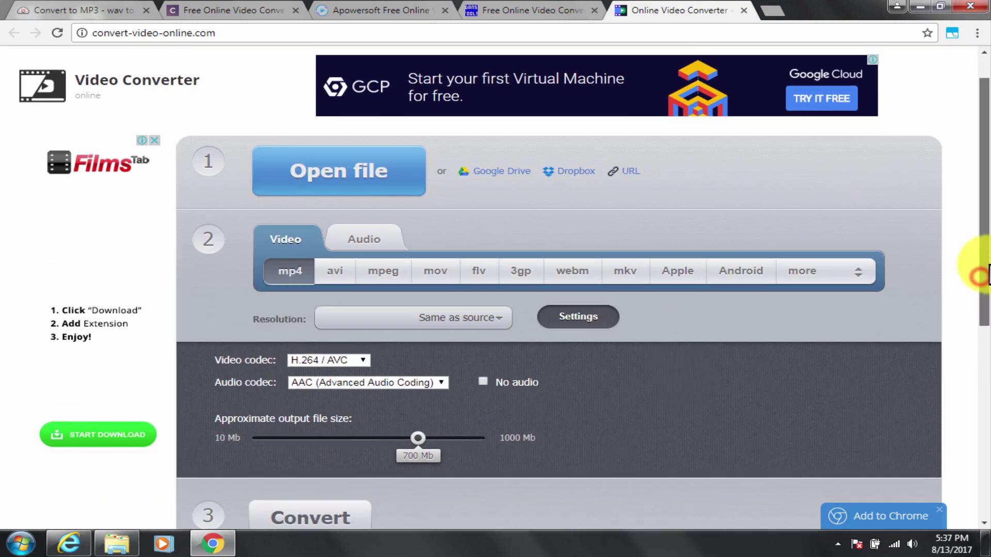
pyautogui.scroll(-1, 976, 270)
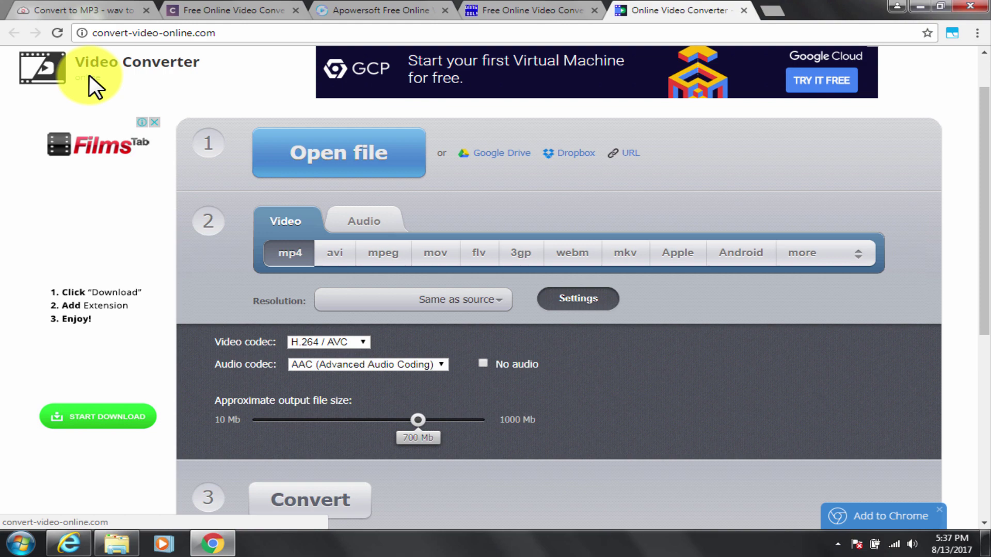
pyautogui.click(78, 9)
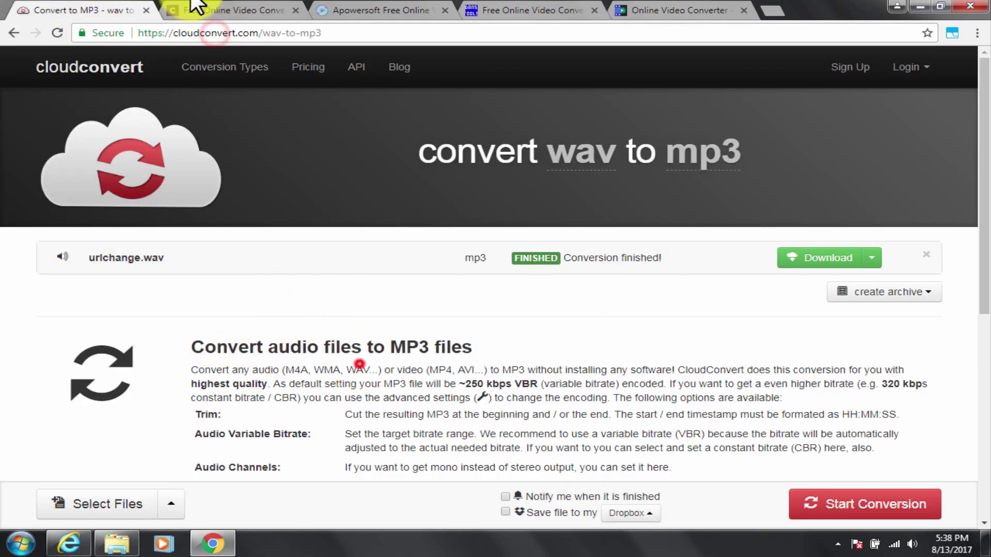
pyautogui.click(203, 9)
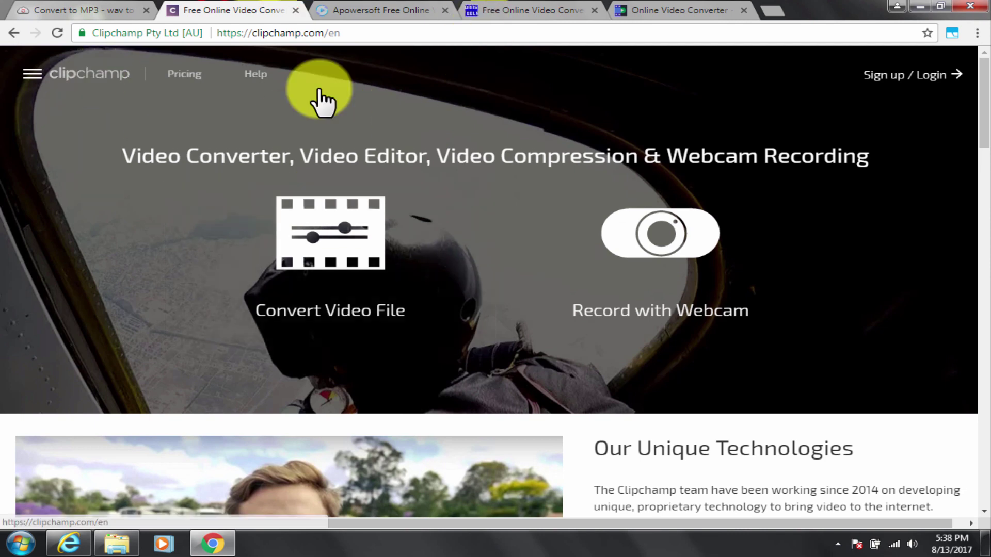
pyautogui.click(387, 7)
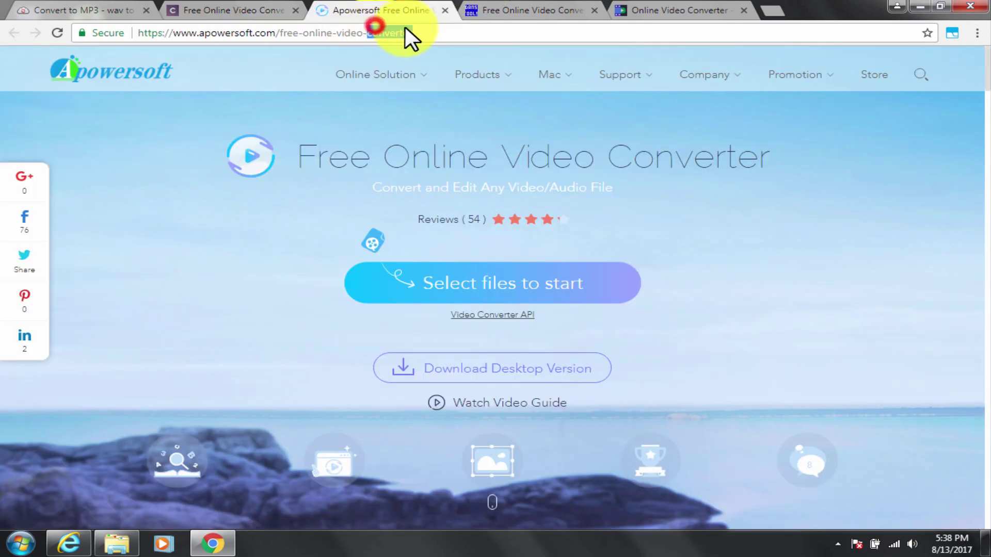
pyautogui.click(436, 27)
pyautogui.click(489, 28)
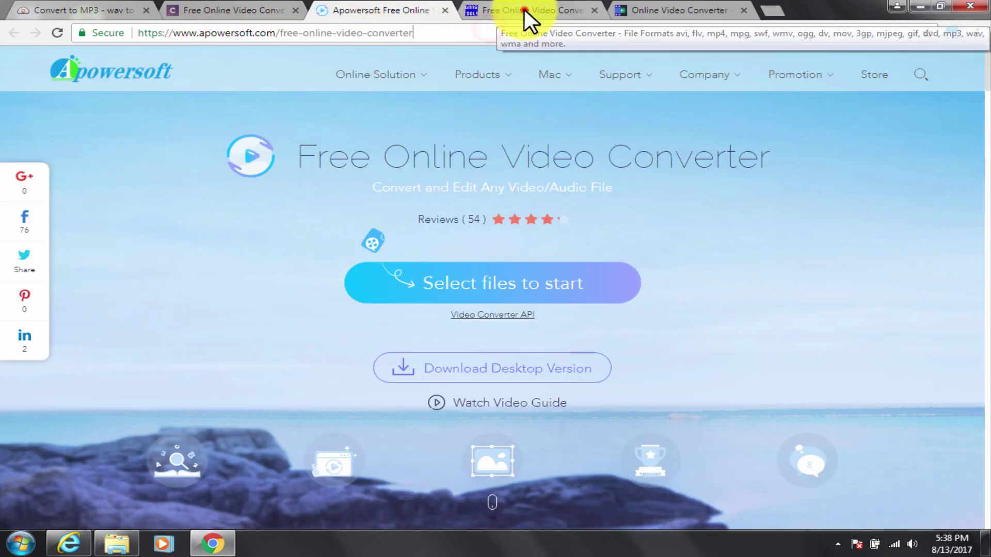
pyautogui.click(524, 9)
pyautogui.click(119, 33)
pyautogui.click(237, 34)
pyautogui.click(656, 8)
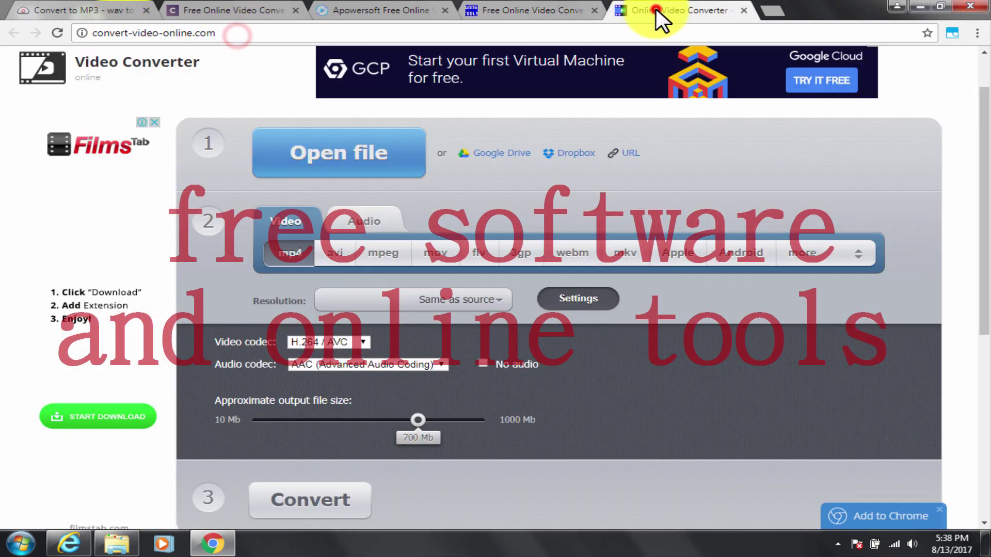
pyautogui.doubleClick(247, 35)
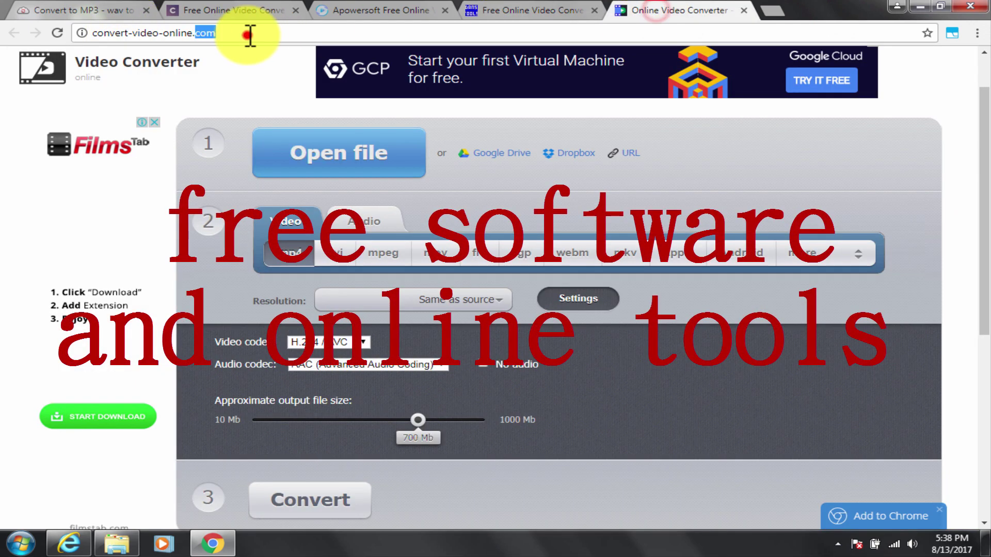
# Show the Sharp Angles channel's Videos page and scroll through its uploads, then back to the top
pyautogui.click(101, 8)
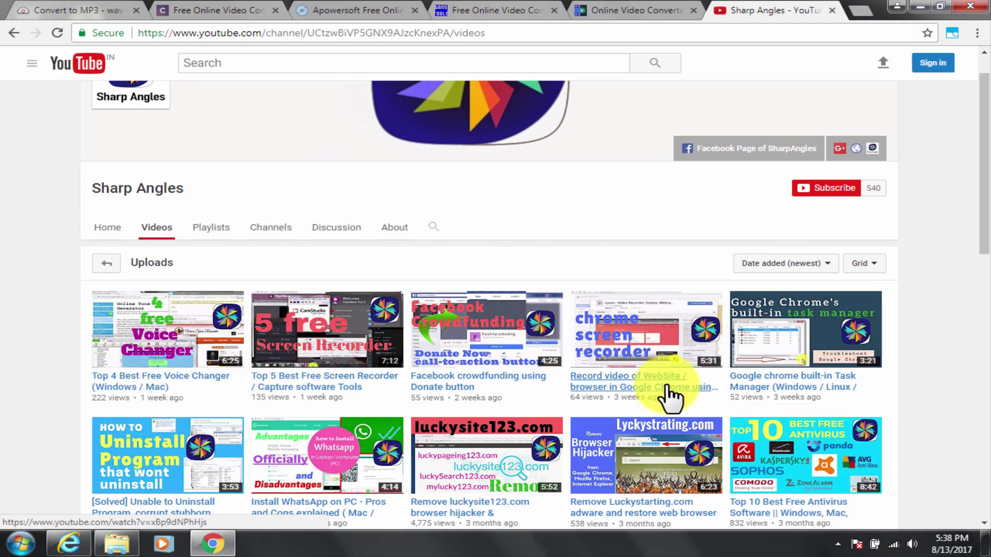
pyautogui.scroll(-3, 568, 413)
pyautogui.scroll(-2, 362, 412)
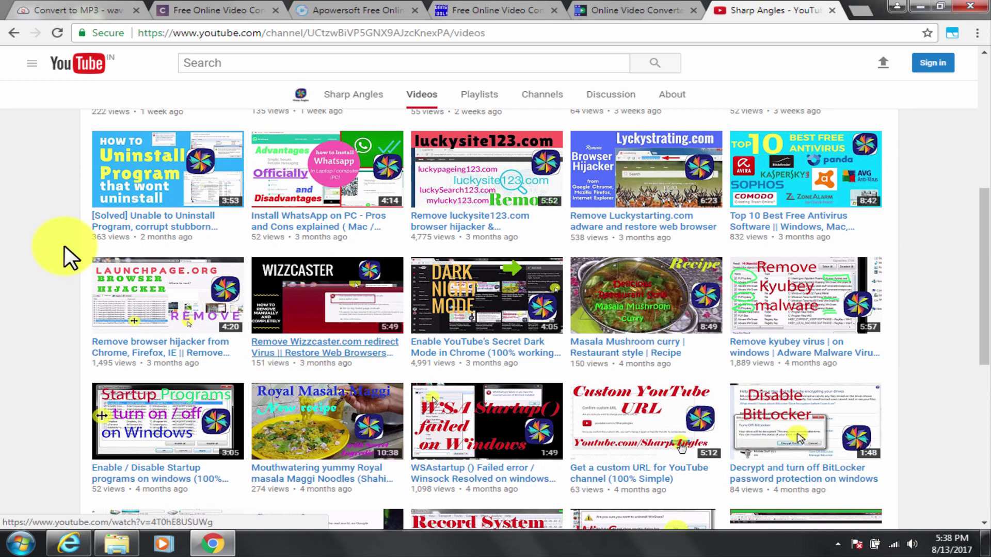
pyautogui.scroll(2, 586, 303)
pyautogui.scroll(3, 588, 304)
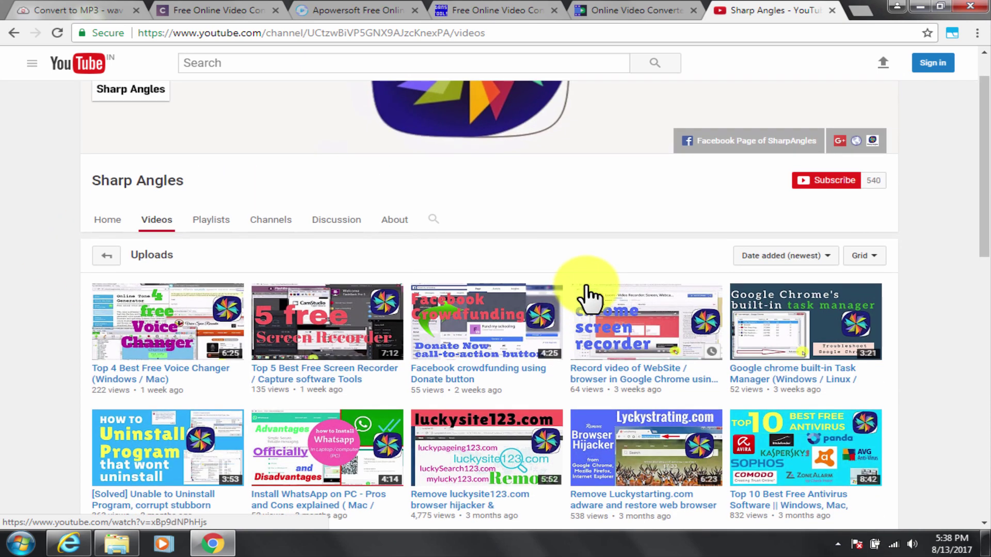